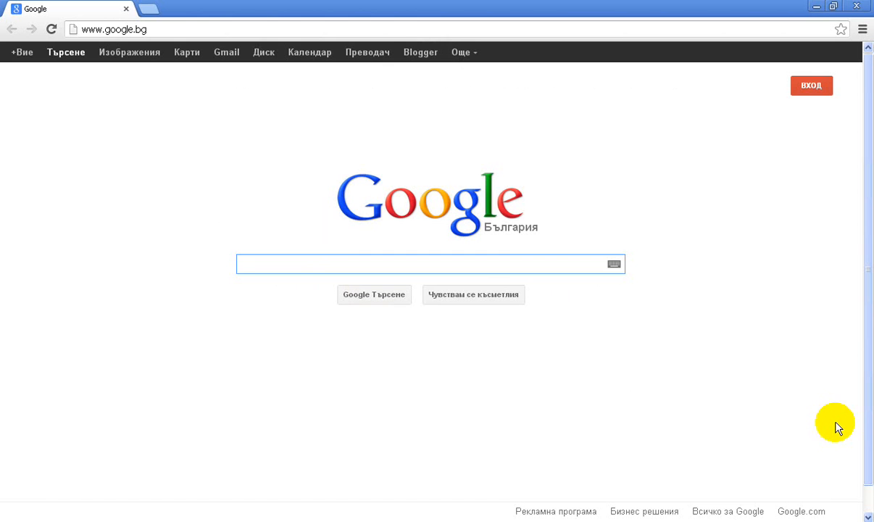
left_click(158, 31)
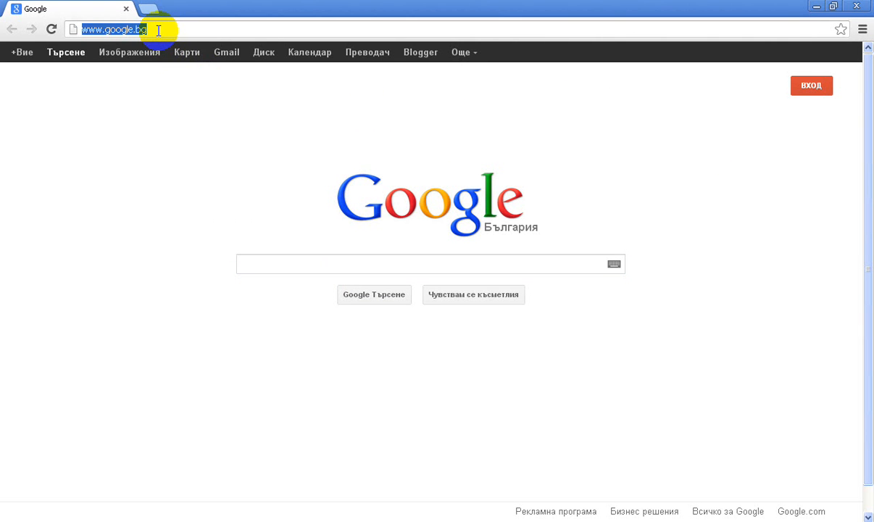
type("www")
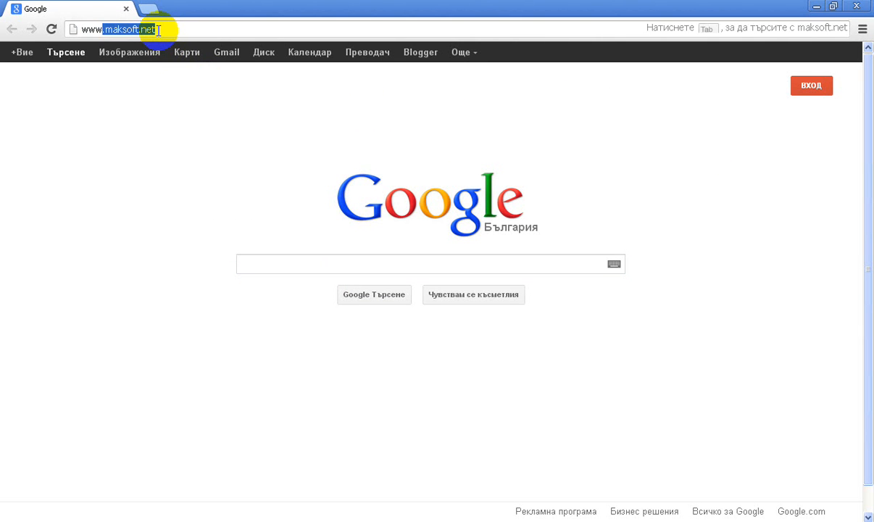
type(".maksoft.net")
key("Return")
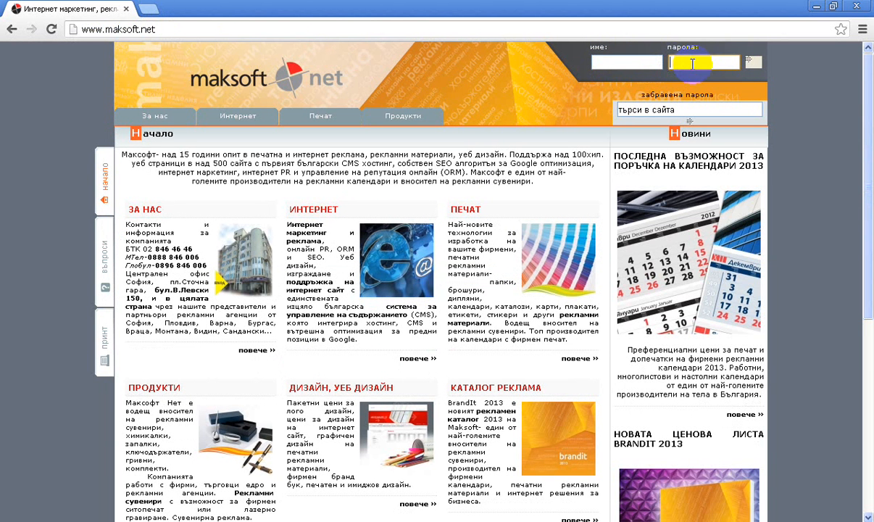
Fill in the home page login form with the username your_username and the account password.
left_click(621, 62)
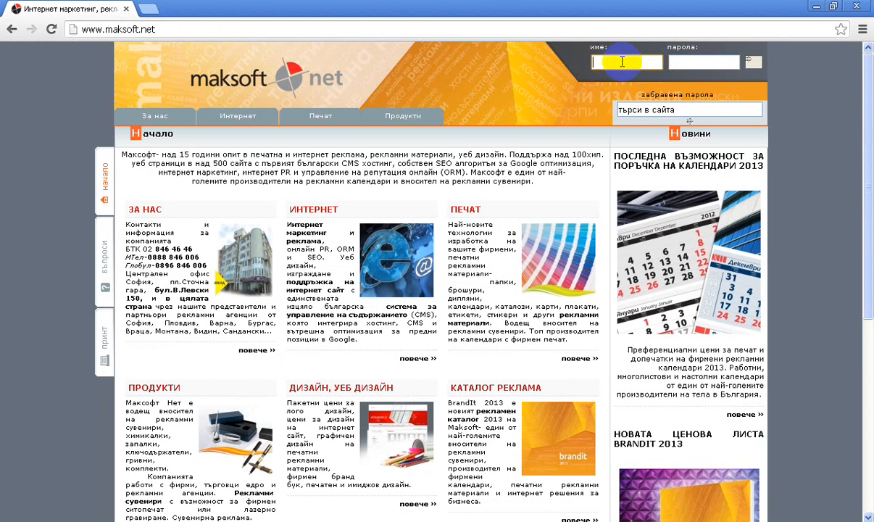
type("your")
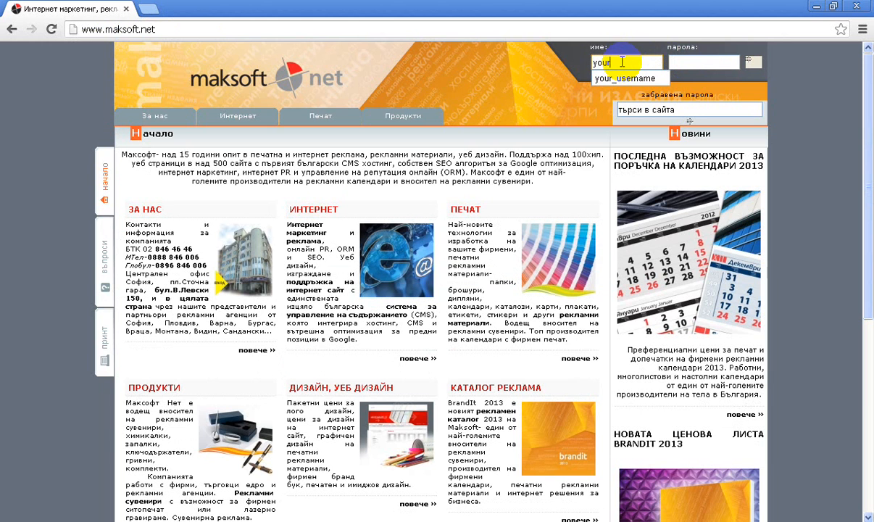
type("_username")
key("Tab")
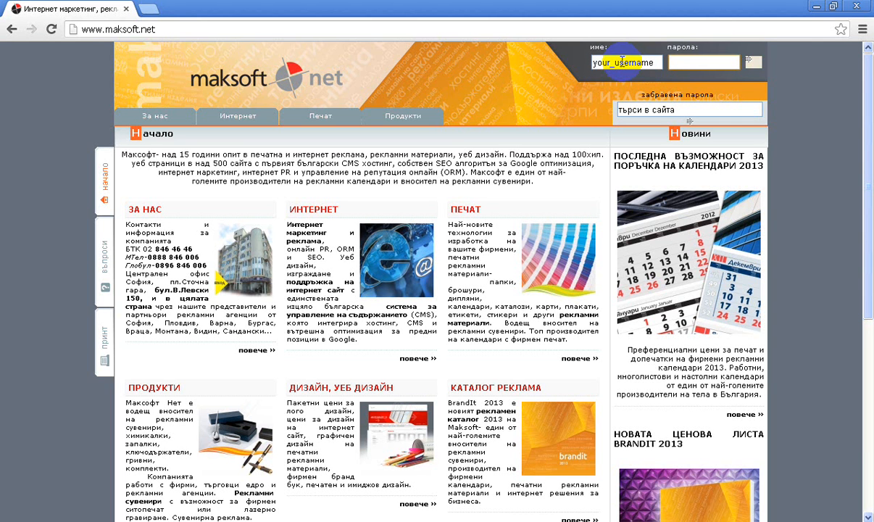
type("123456")
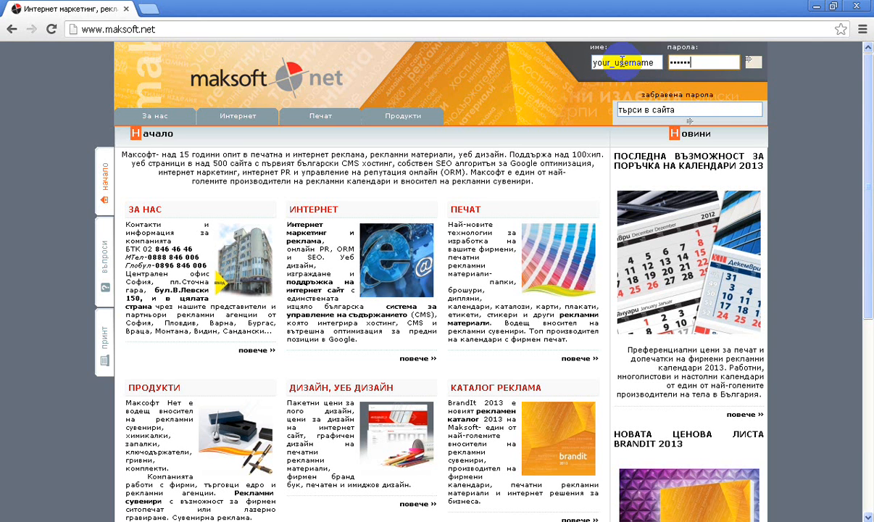
Open the forgotten password page and fill in the e-mail address used at registration.
left_click(656, 99)
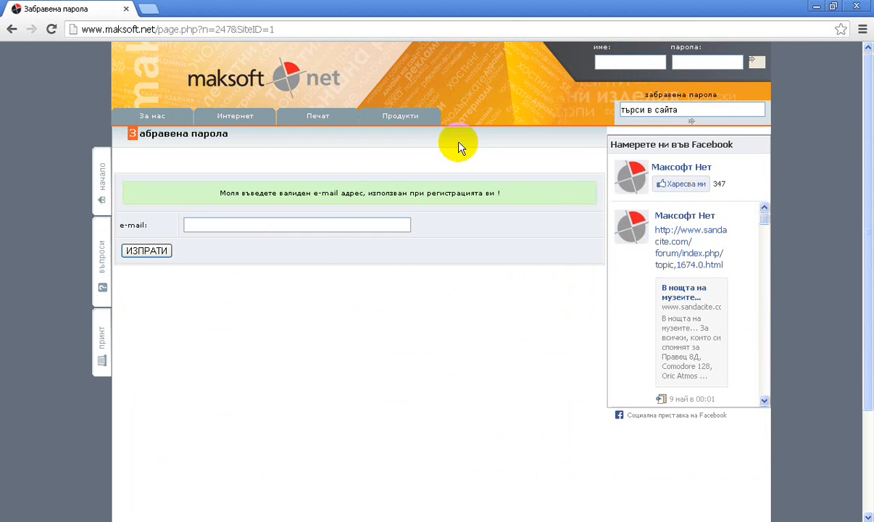
left_click(305, 221)
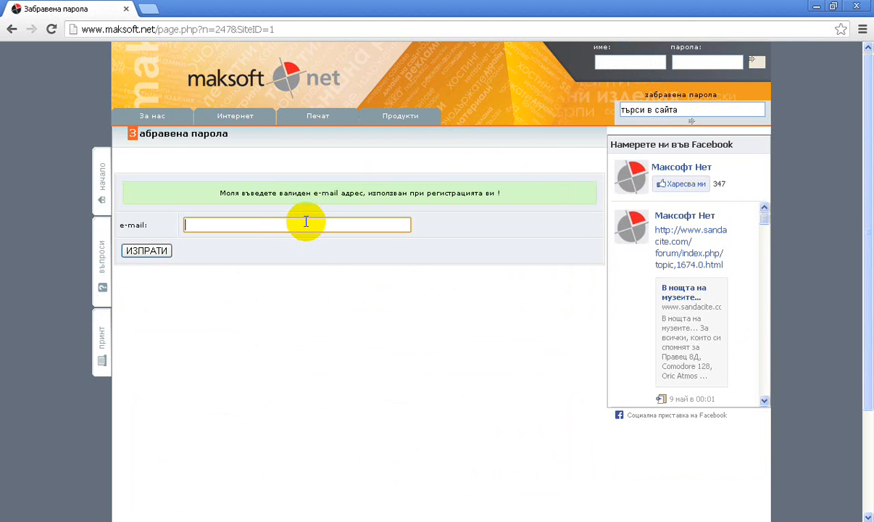
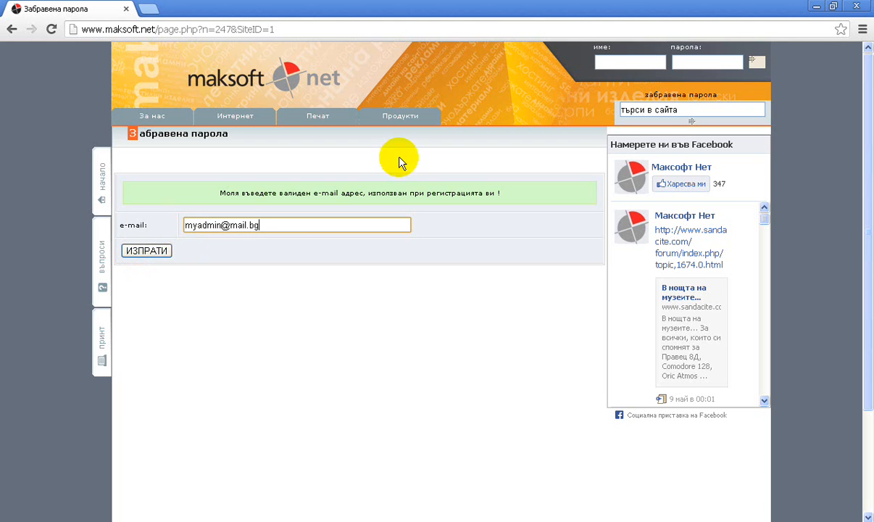
Log in through the page header with the username your_username and the account password.
left_click(615, 63)
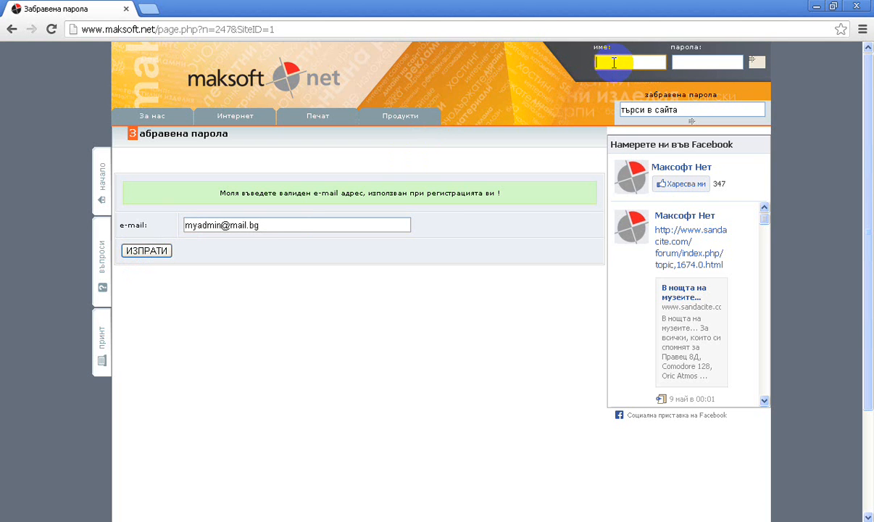
type("your")
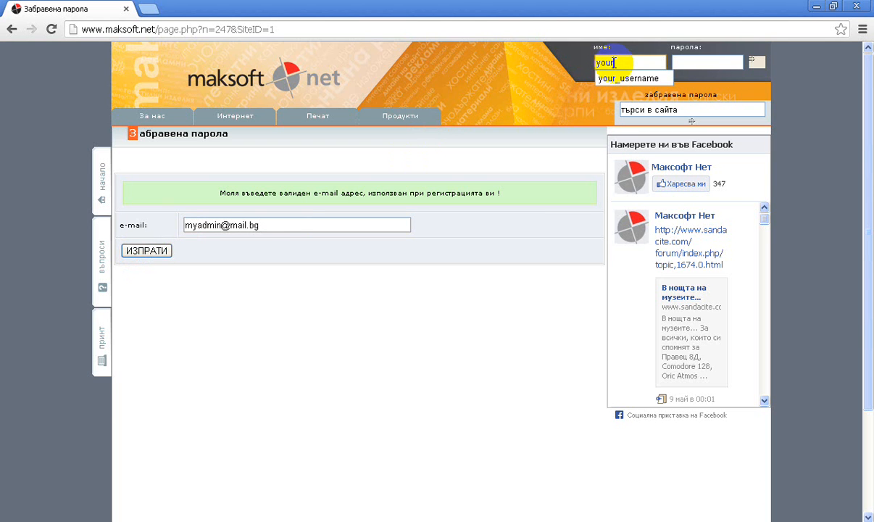
type("_username")
left_click(692, 61)
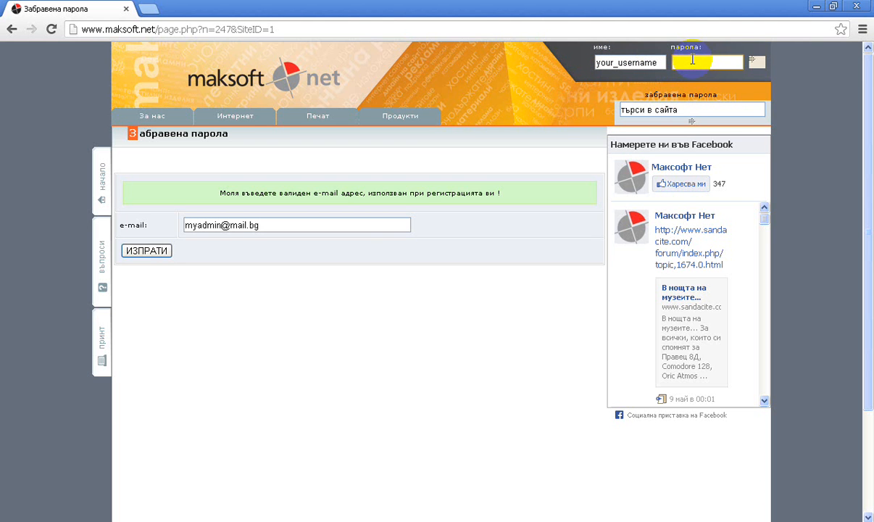
type("123456")
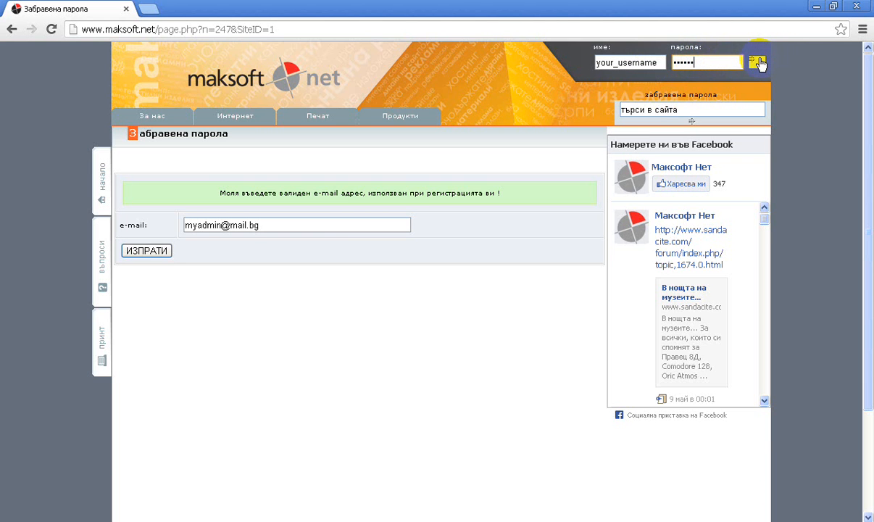
left_click(757, 63)
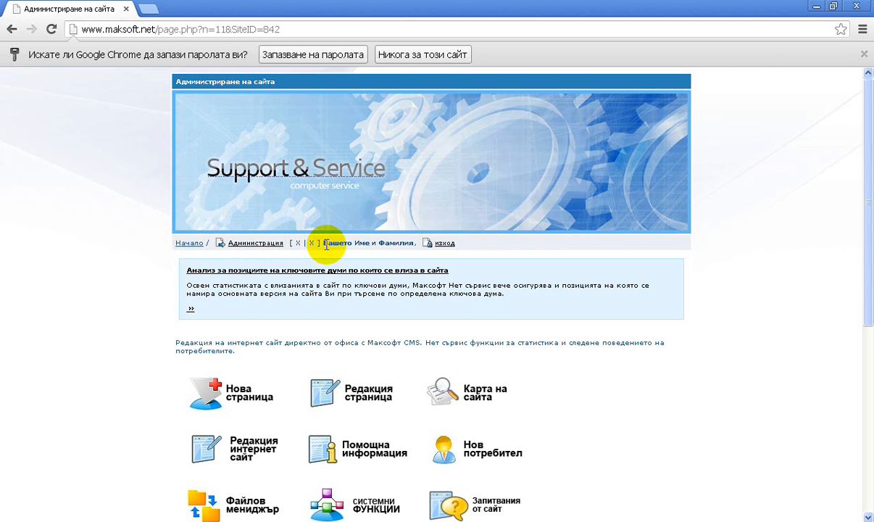
Highlight the displayed user's full name and log out of the site administration.
left_click_drag(323, 242, 411, 243)
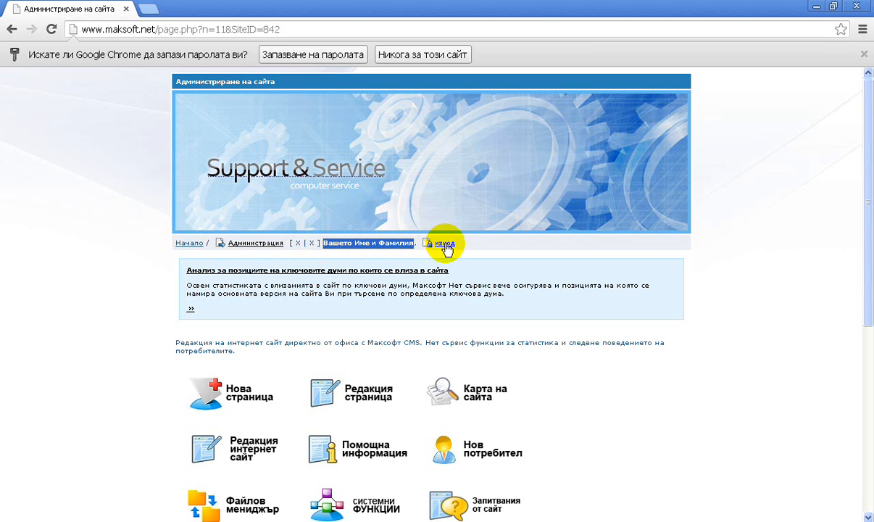
left_click(444, 246)
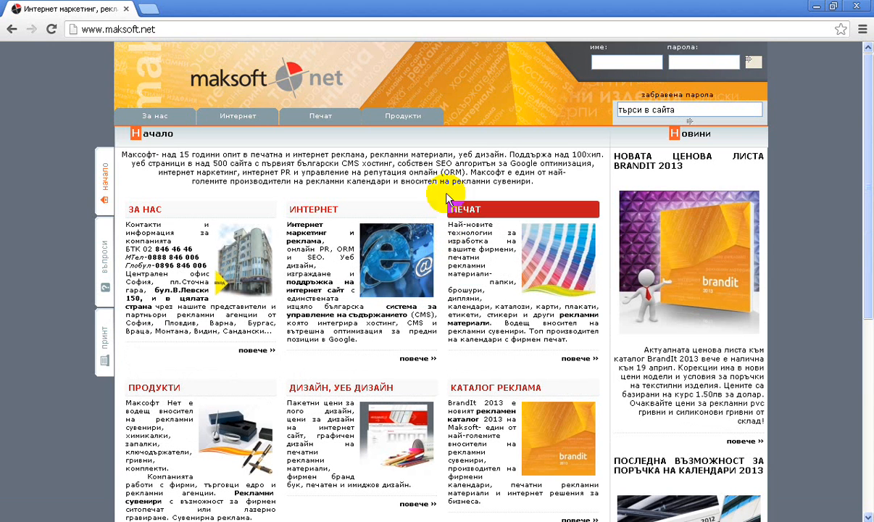
left_click(264, 31)
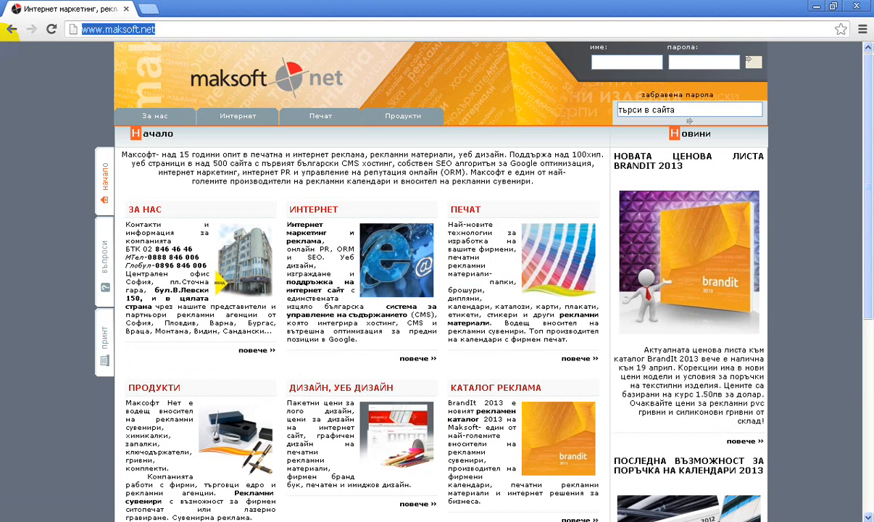
type("d1")
key("BackSpace")
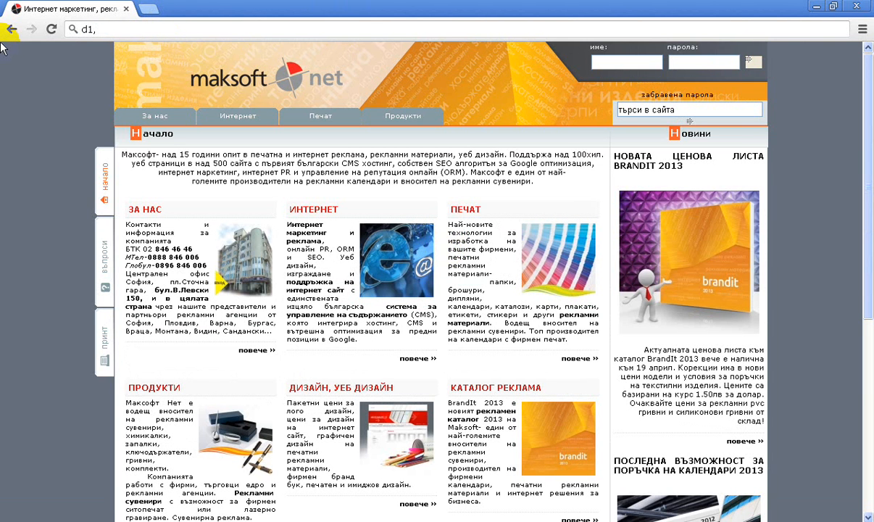
key("BackSpace")
key("BackSpace")
type("www.makso")
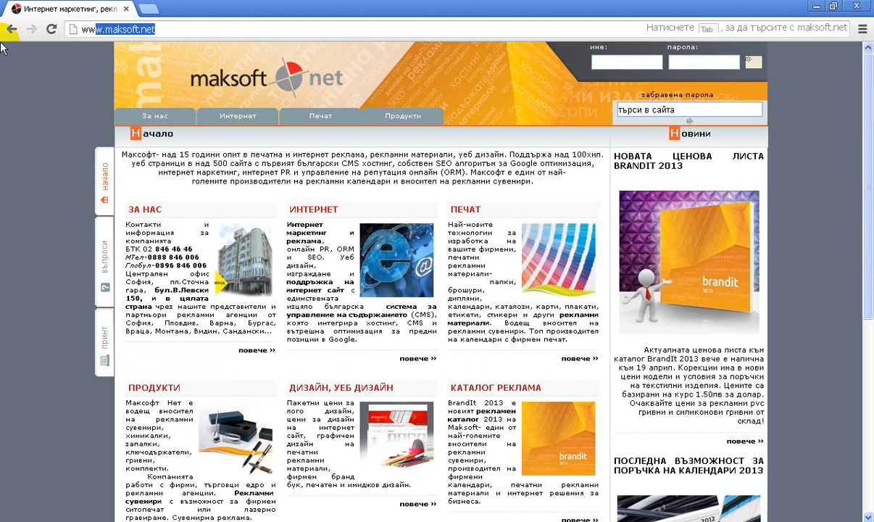
type("f")
key("BackSpace")
key("BackSpace")
key("BackSpace")
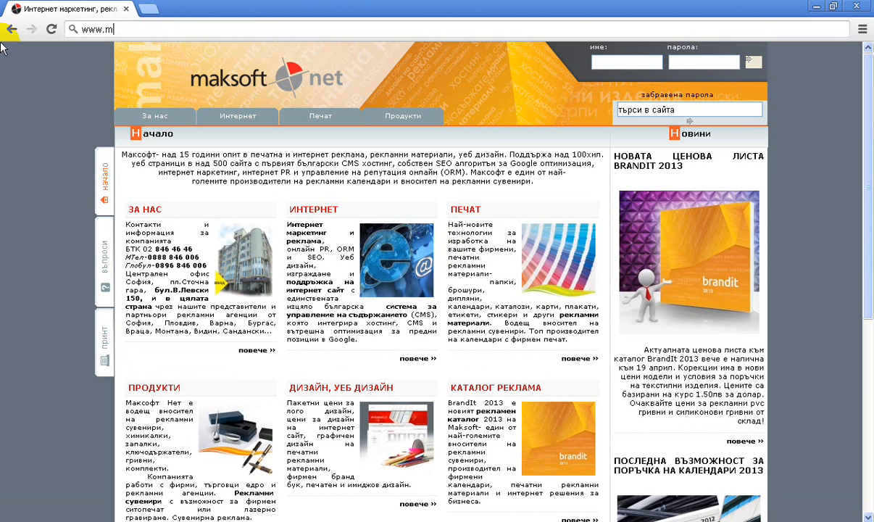
type("aksoft.net")
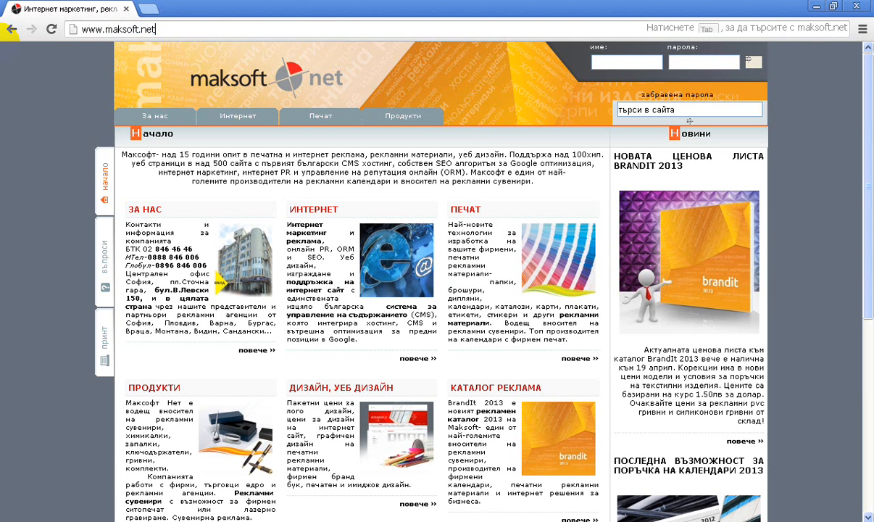
type("/admin")
key("Return")
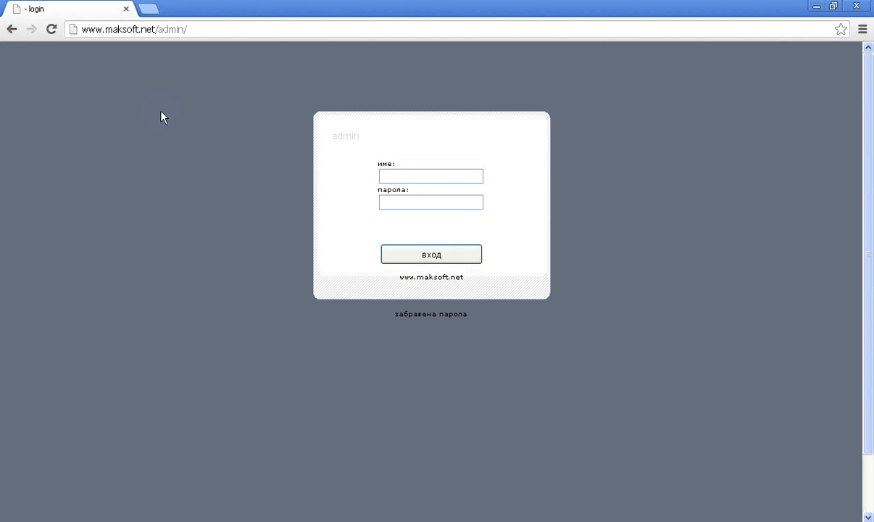
Log in on the administration page with the username your_username and the account password.
left_click(395, 177)
type("y")
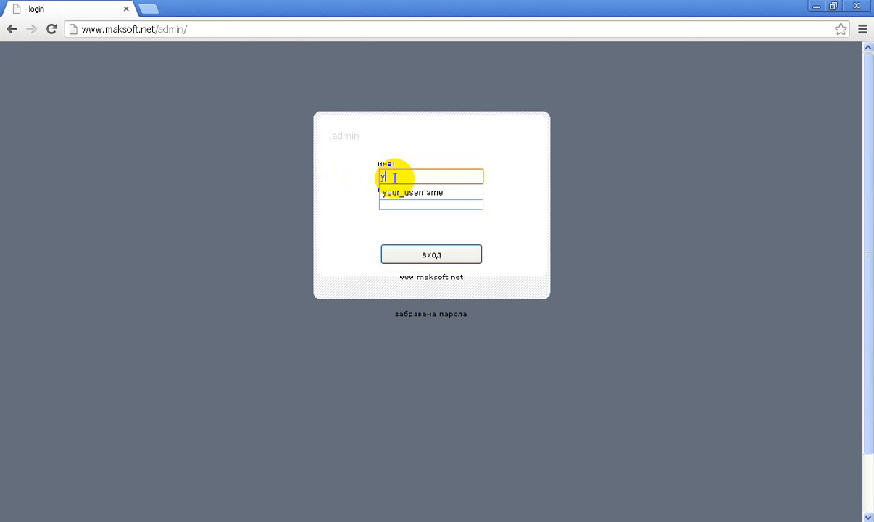
type("our")
key("Down")
key("Return")
key("Tab")
type("y")
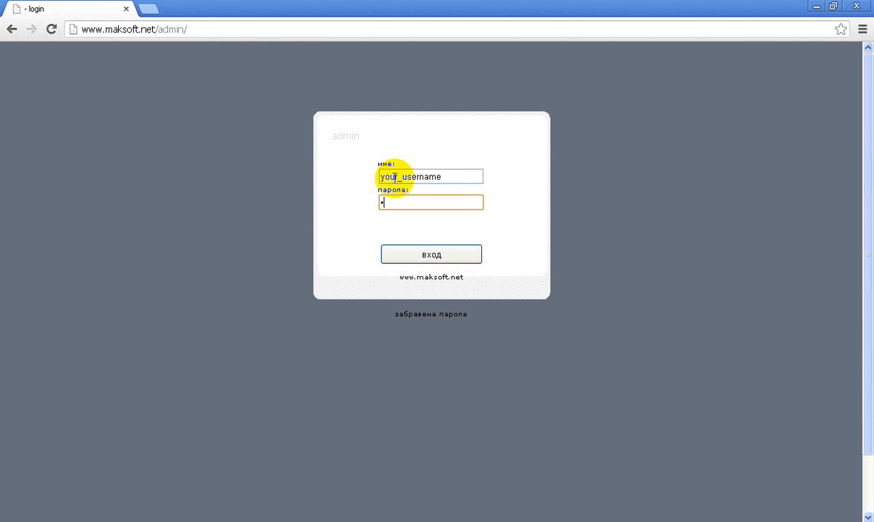
type("our_p")
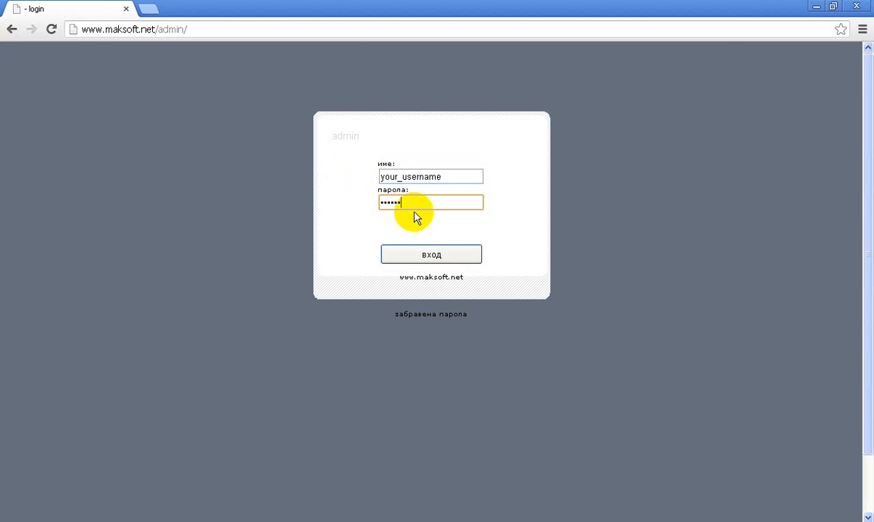
left_click(425, 258)
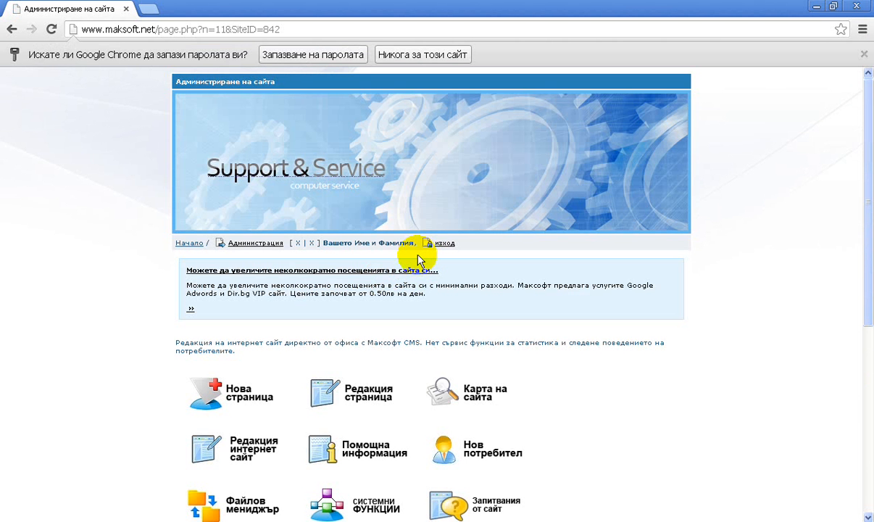
Open the demo tourism website at d1.maksoft.net.
left_click(219, 34)
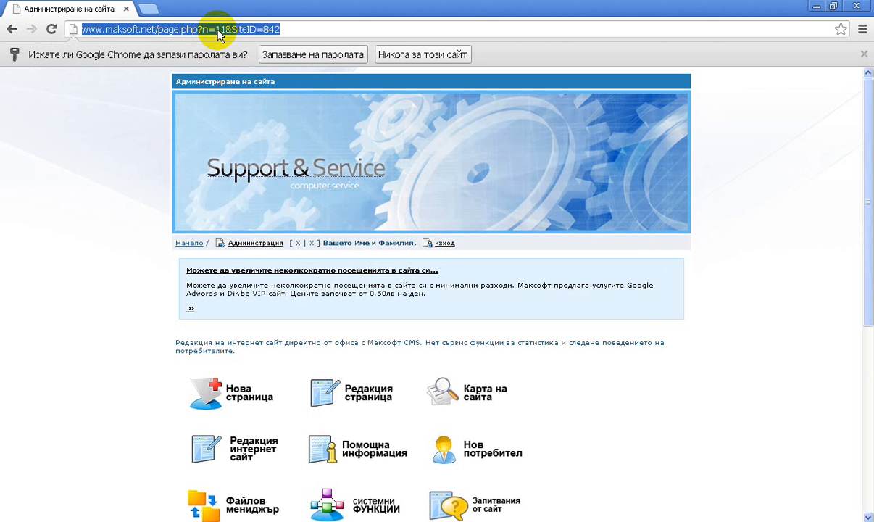
type("d1.amss")
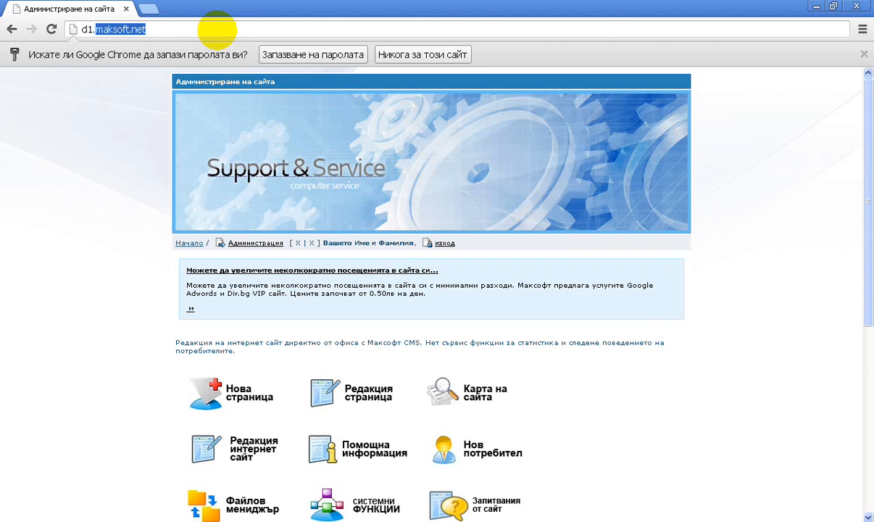
key("BackSpace")
key("BackSpace")
key("BackSpace")
key("BackSpace")
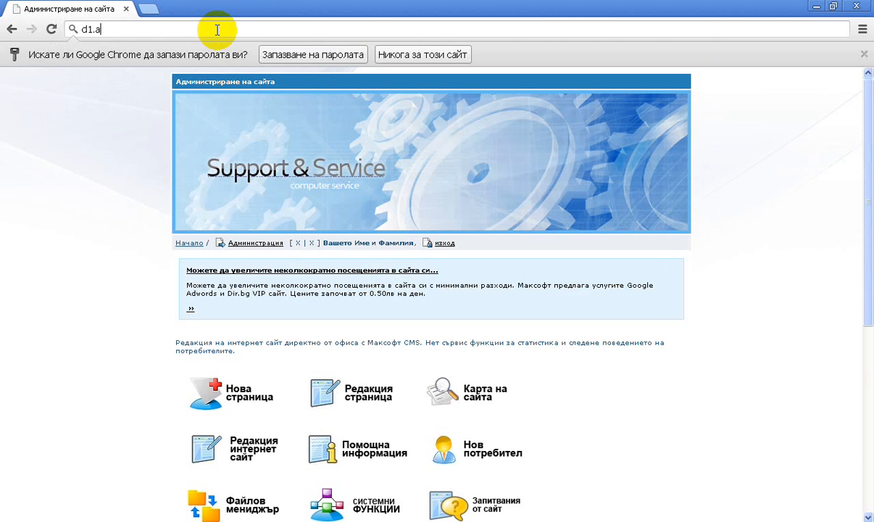
type("maksoft.n")
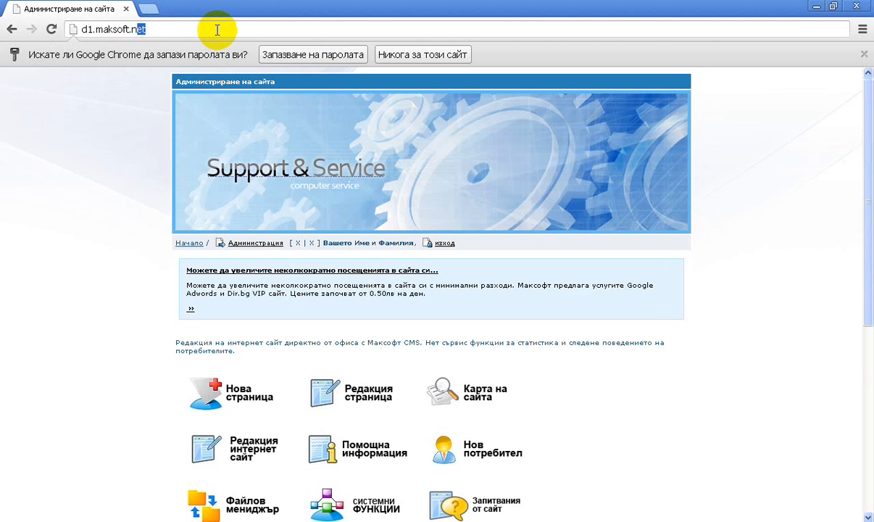
key("Return")
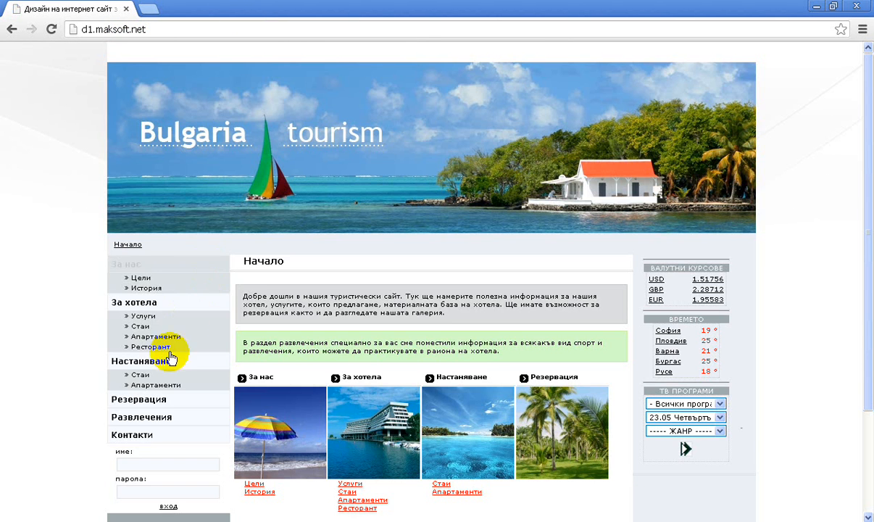
Log in through the tourism website's own login form with the username your_username and the account password.
scroll(171, 357, "down", 3)
left_click(159, 327)
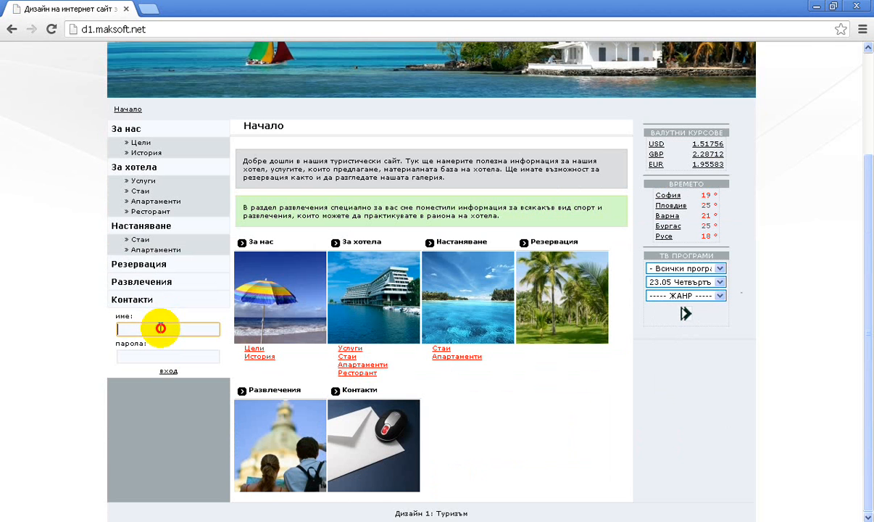
type("your")
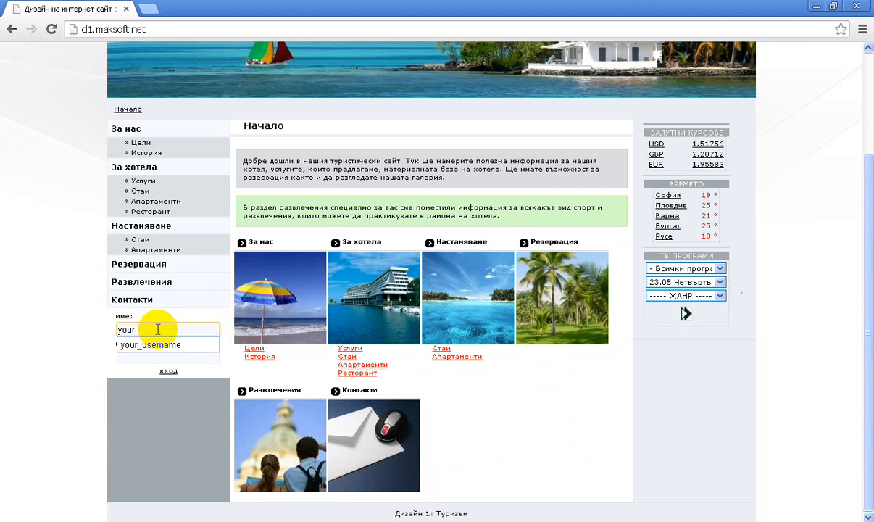
key("Down")
key("Return")
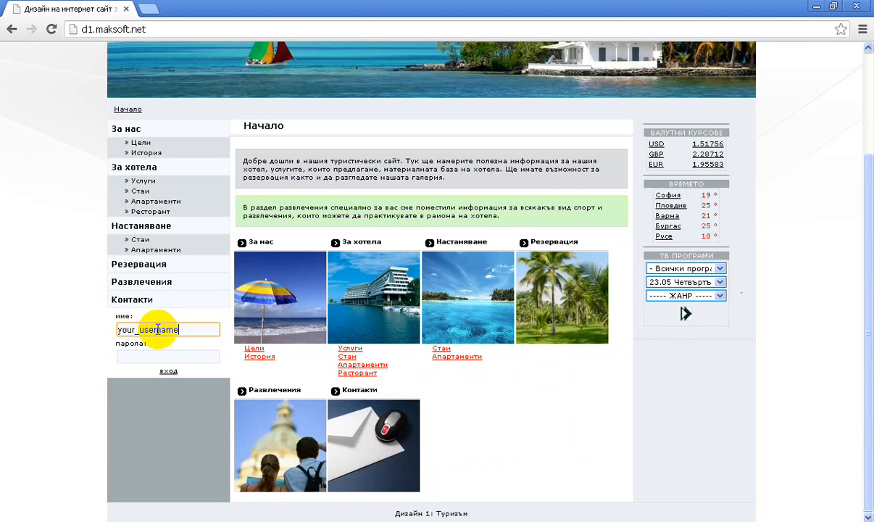
left_click(152, 355)
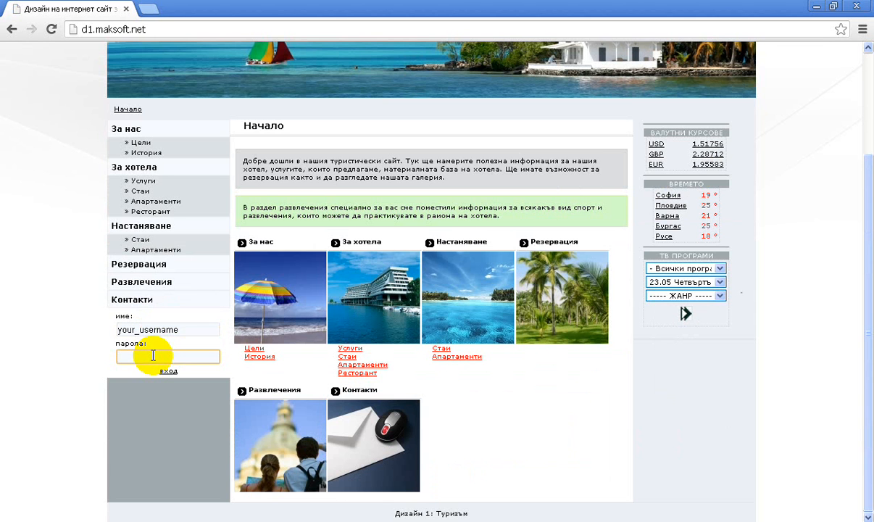
type("123456")
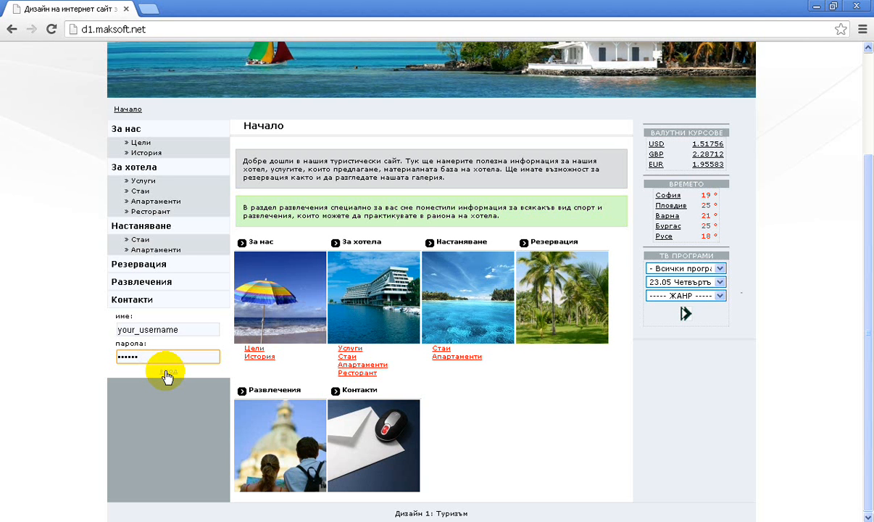
left_click(166, 372)
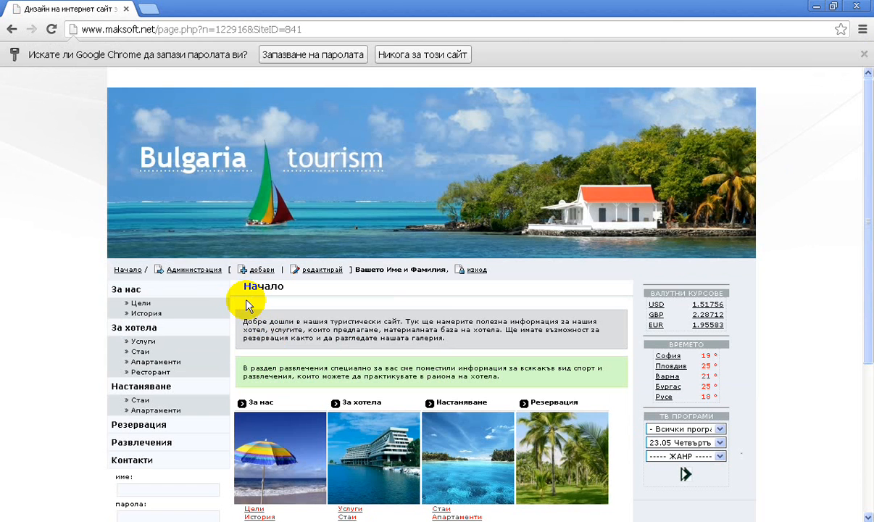
Open the tourism site's administration and switch the active site to D2_services.
left_click(200, 274)
left_click(201, 270)
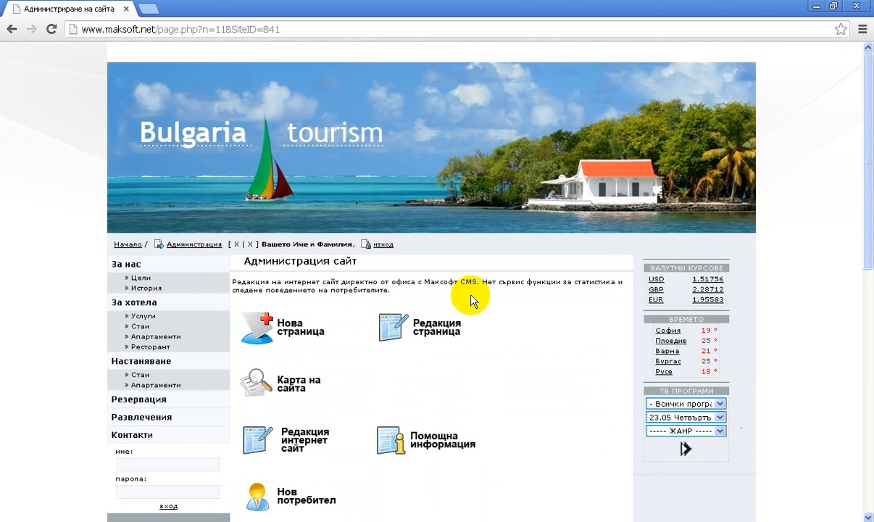
scroll(434, 312, "down", 9)
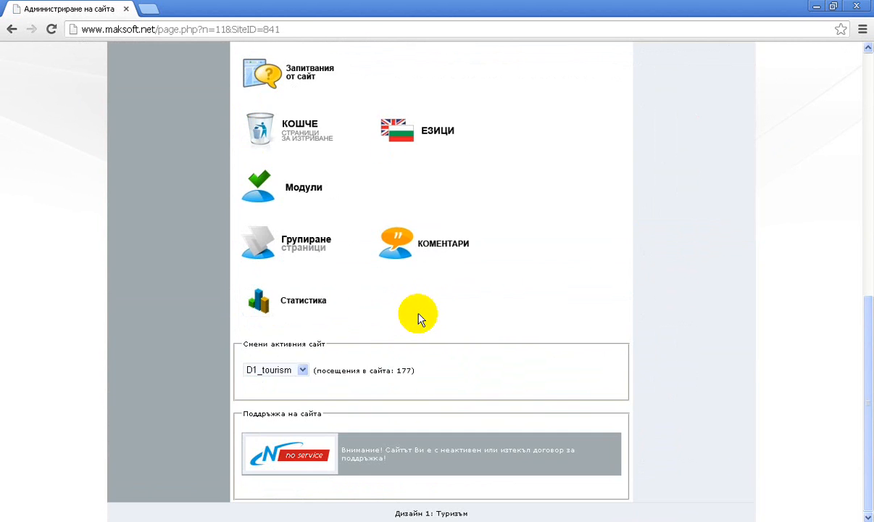
left_click(278, 371)
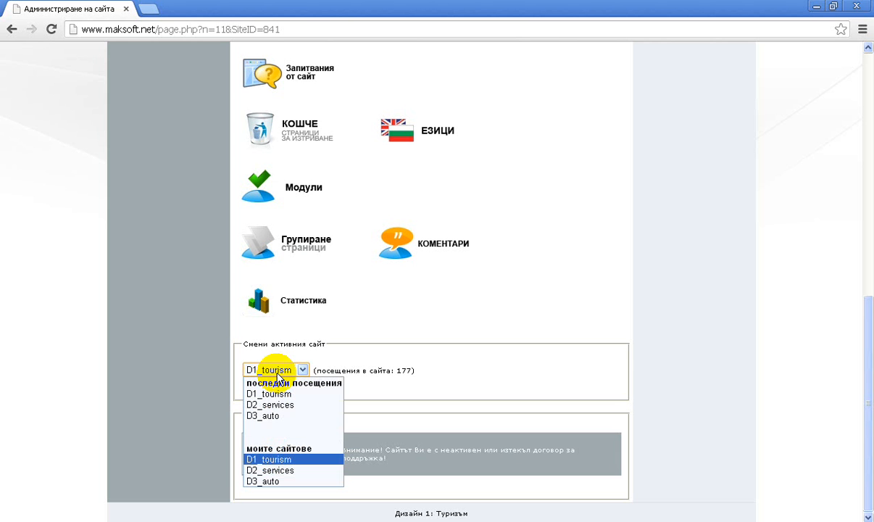
left_click(278, 405)
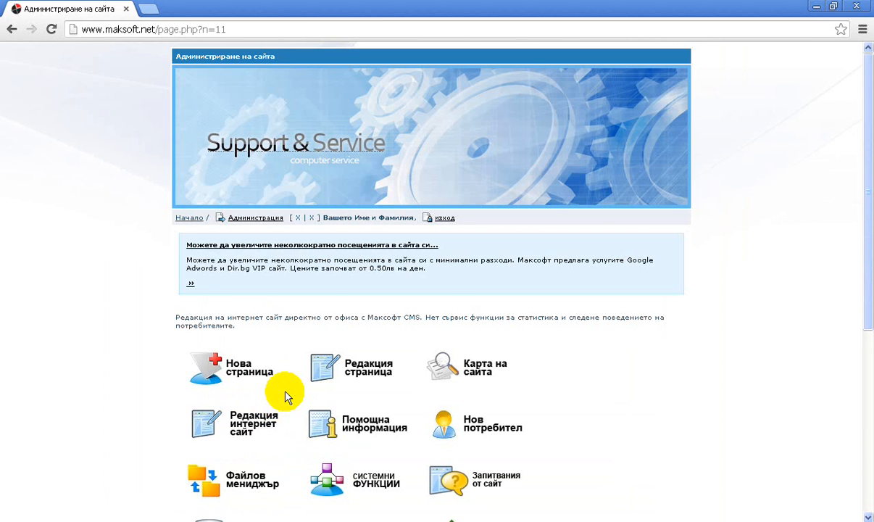
Change the active site in the administration to D3_auto.
scroll(284, 395, "down", 4)
left_click(221, 349)
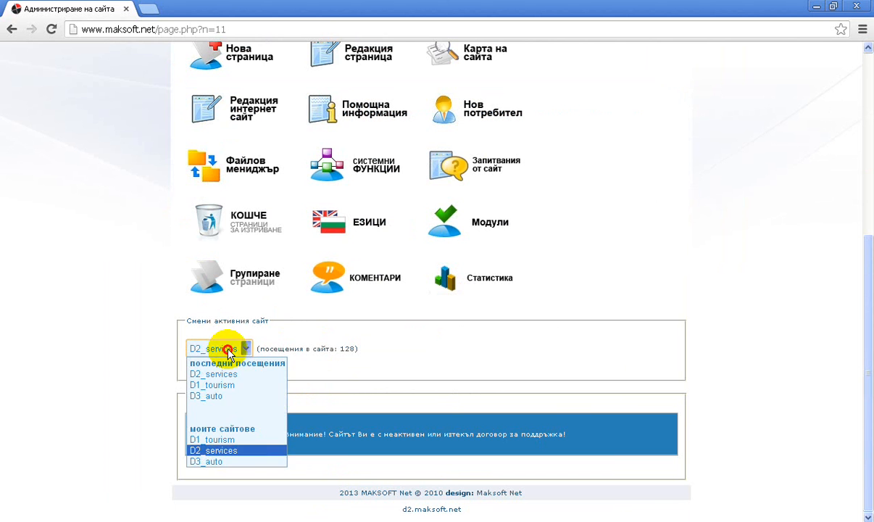
left_click(217, 461)
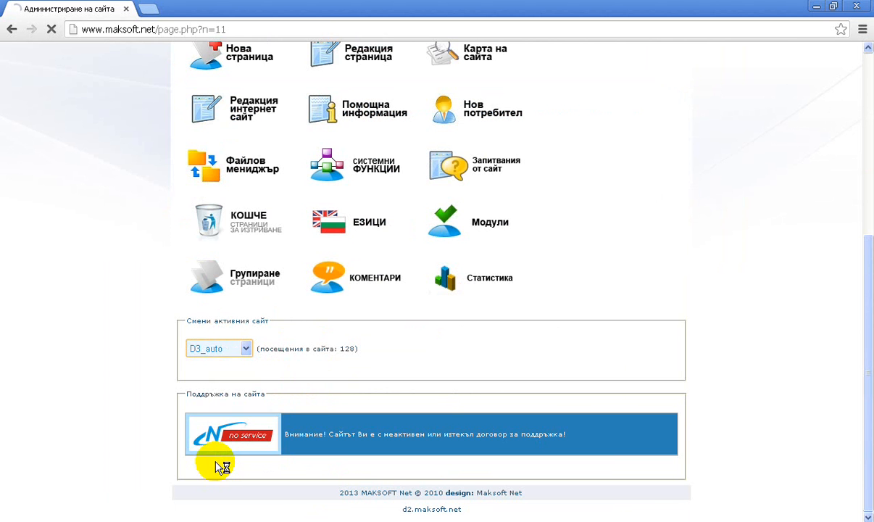
Switch the active site from the auto site back to D2_services.
scroll(239, 435, "down", 3)
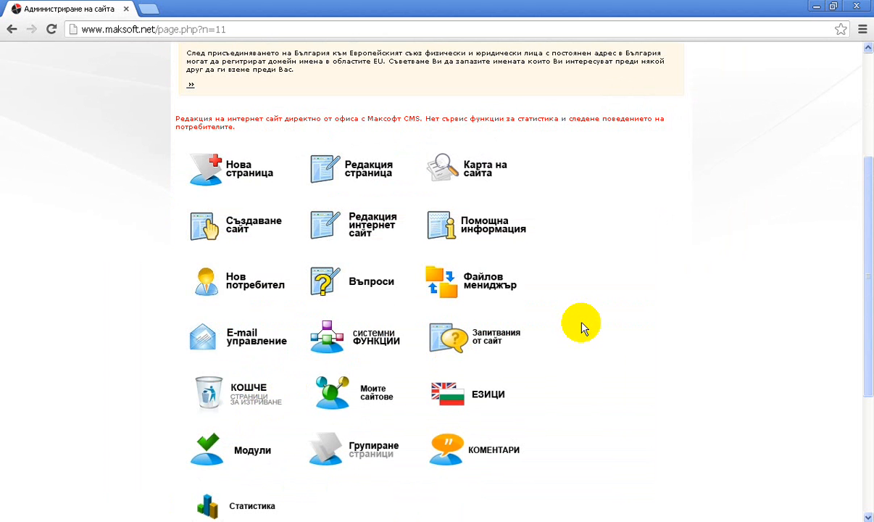
scroll(581, 326, "down", 3)
left_click(228, 371)
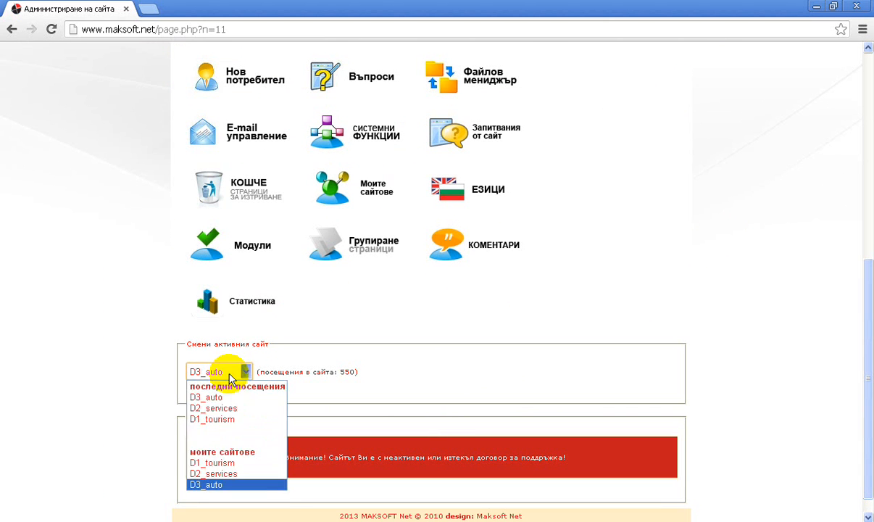
left_click(221, 398)
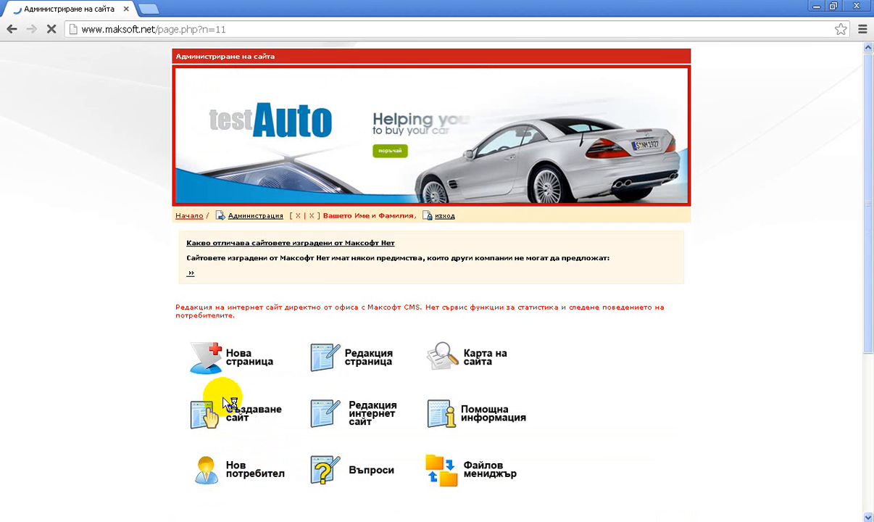
scroll(398, 368, "down", 3)
scroll(397, 373, "down", 3)
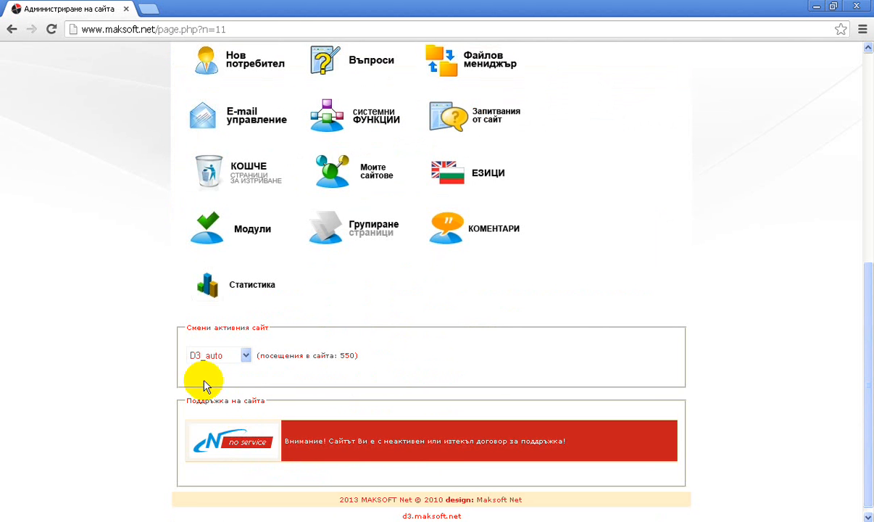
left_click(196, 355)
left_click(204, 388)
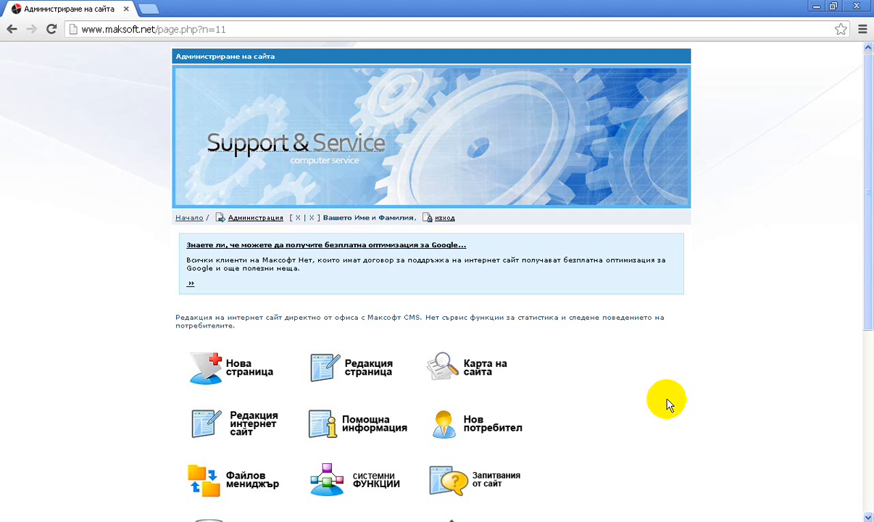
Open the new user registration form for D2_services and enter the new user's full name.
left_click(471, 432)
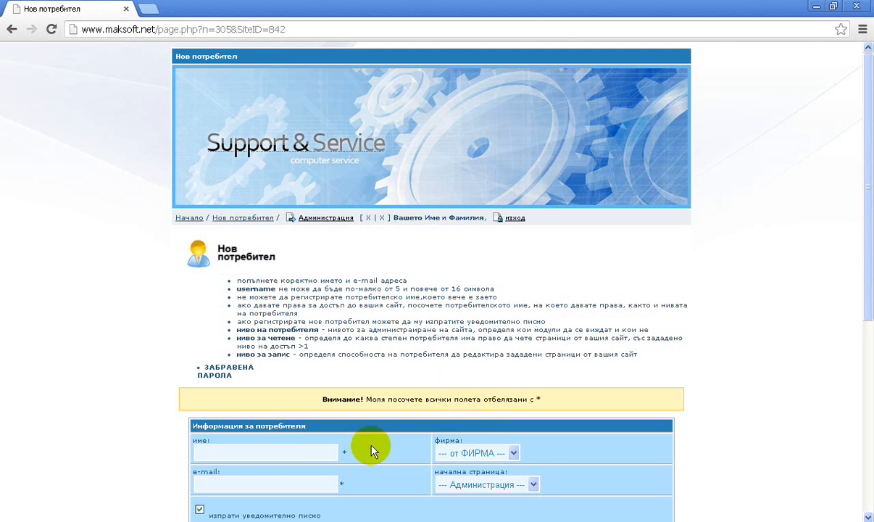
left_click(283, 451)
scroll(283, 450, "down", 3)
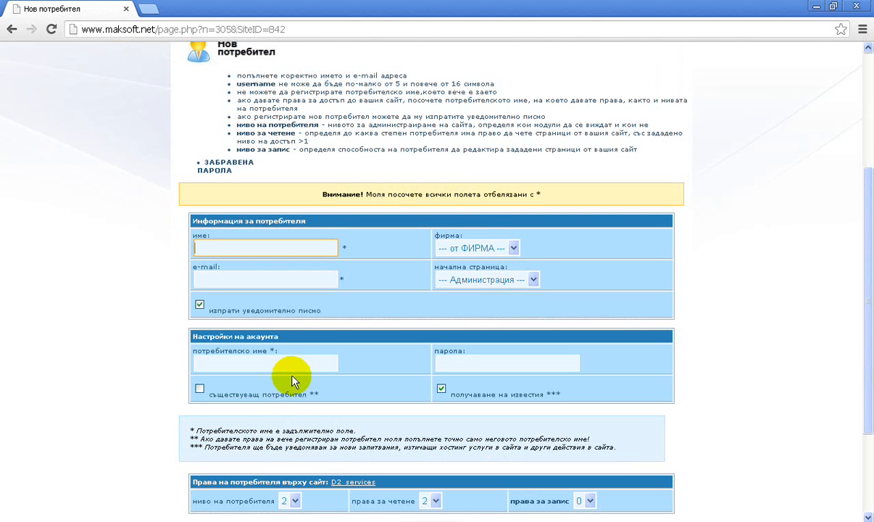
type("Ime")
key("BackSpace")
key("BackSpace")
key("BackSpace")
type("Име")
key("Tab")
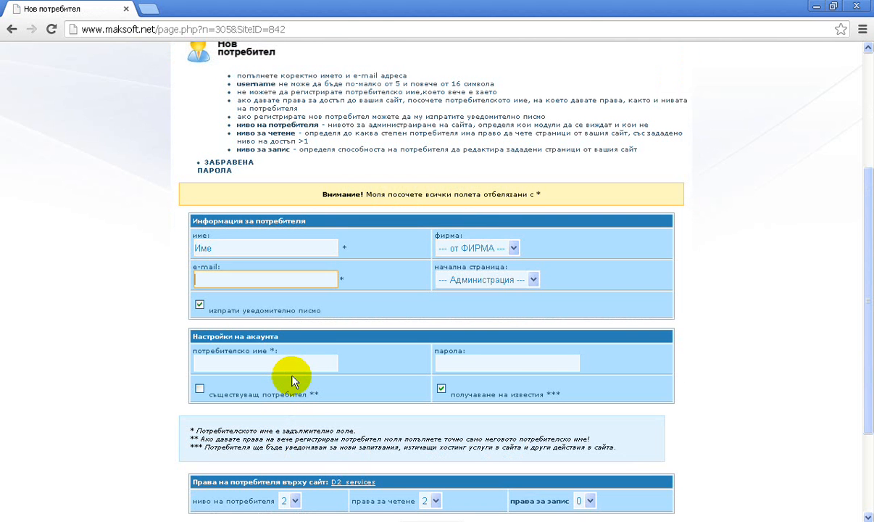
key("shift+Tab")
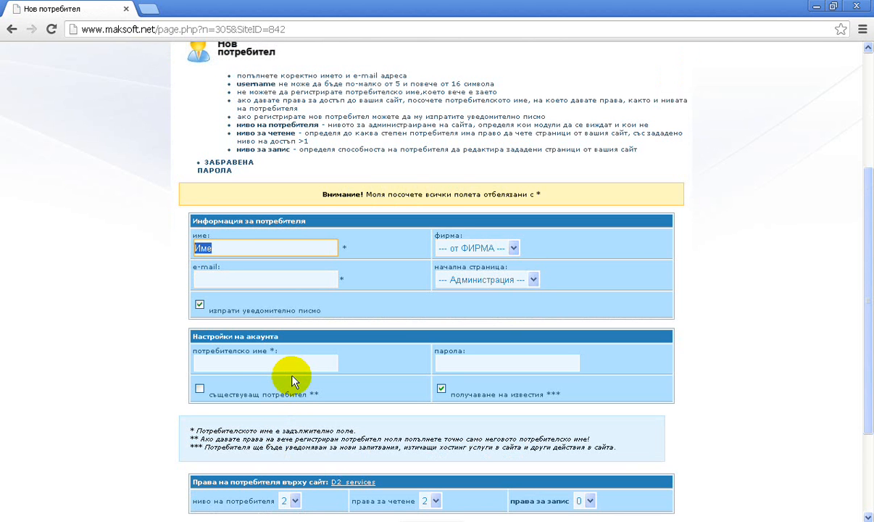
key("End")
type("Фамилия")
key("Tab")
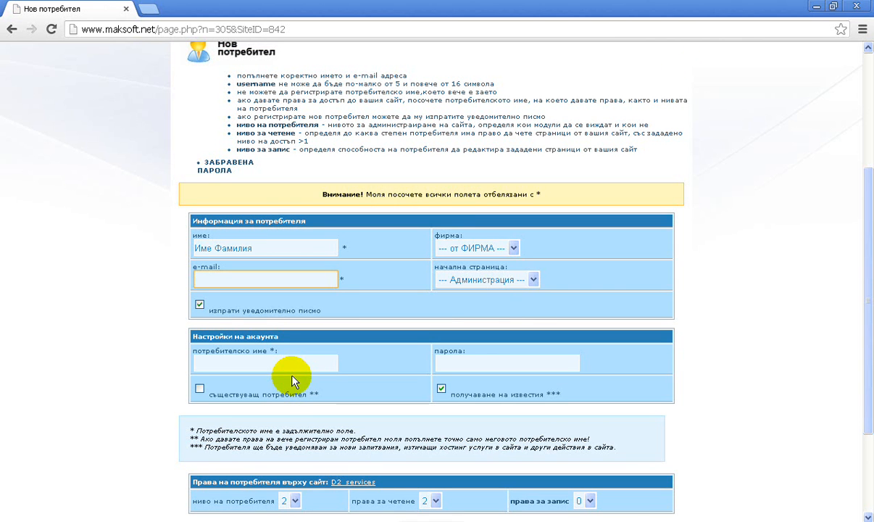
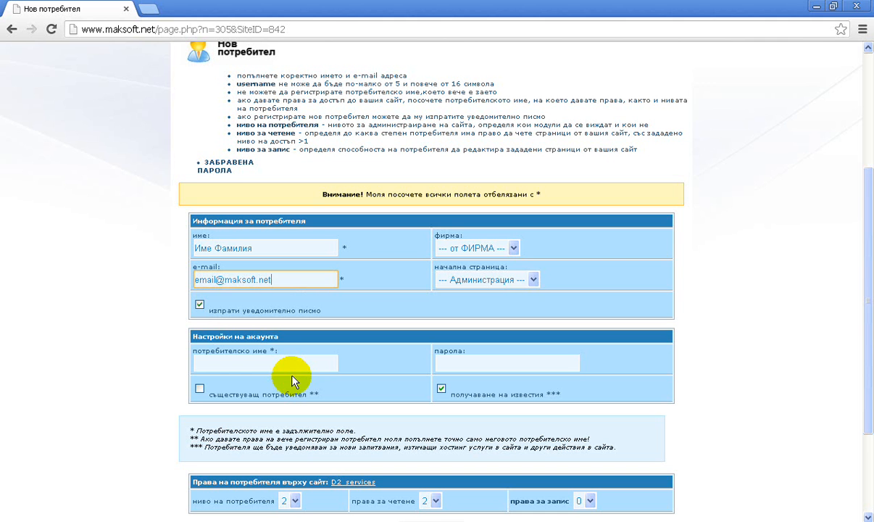
Fill in the new user's e-mail, then toggle the notification letter option off and on again.
left_click(202, 307)
left_click(202, 307)
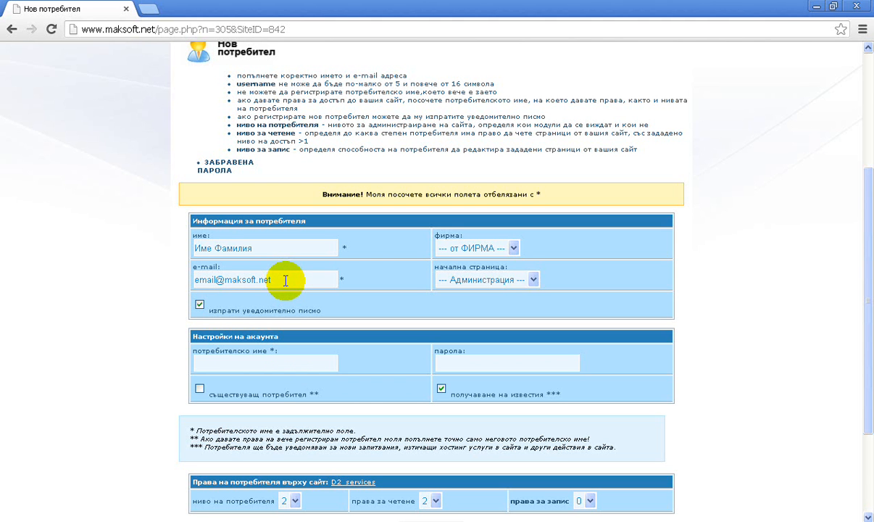
Set the new account's username to potrebitelsko.
left_click(242, 363)
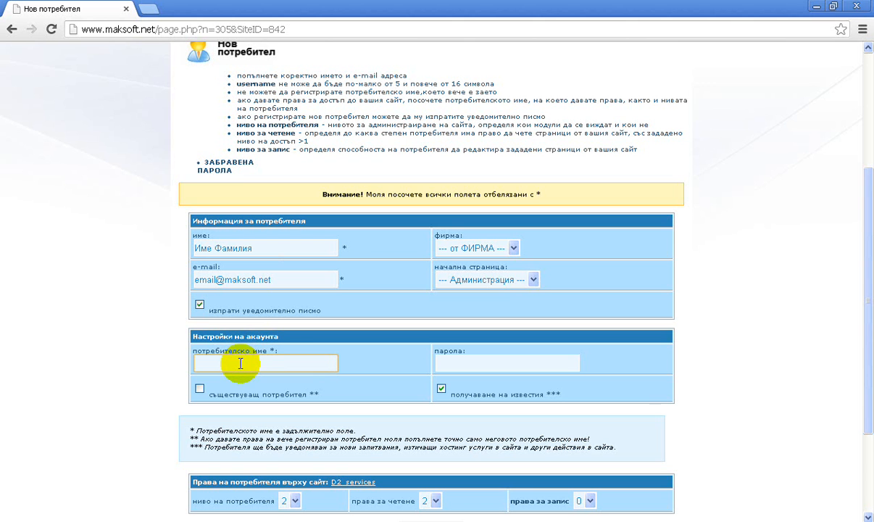
type("potrebitelsko")
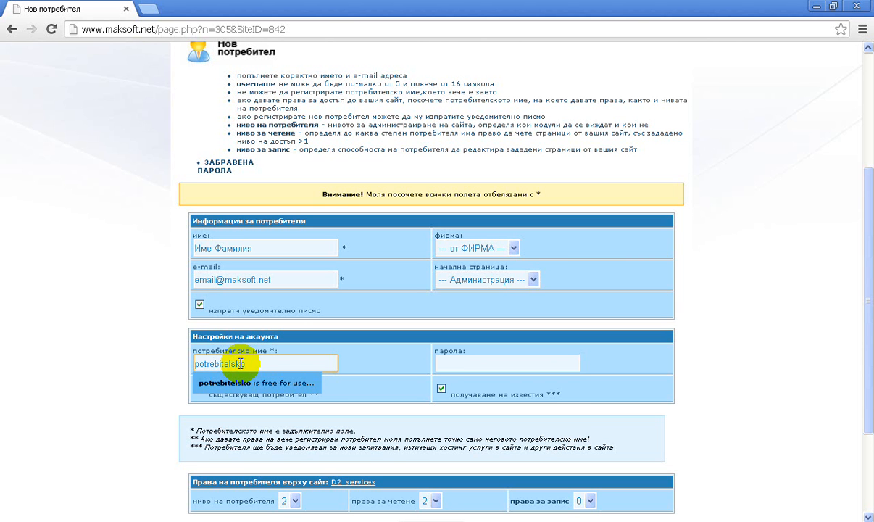
type("_im")
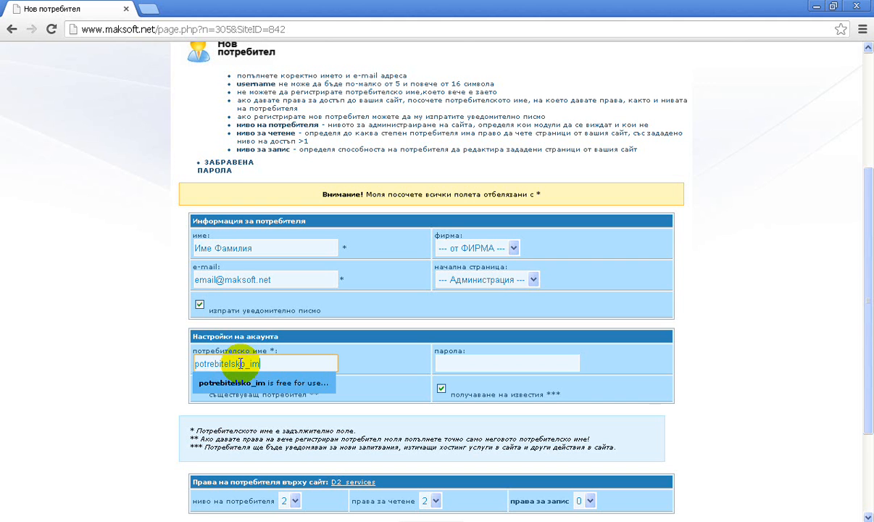
key("BackSpace")
key("BackSpace")
key("BackSpace")
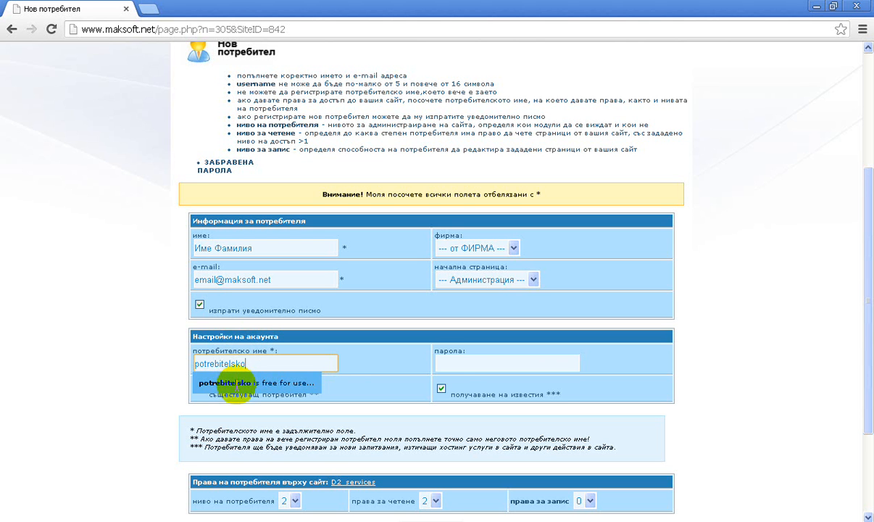
Enter the new account's password, then toggle the receiving of notifications off and on again.
left_click(460, 363)
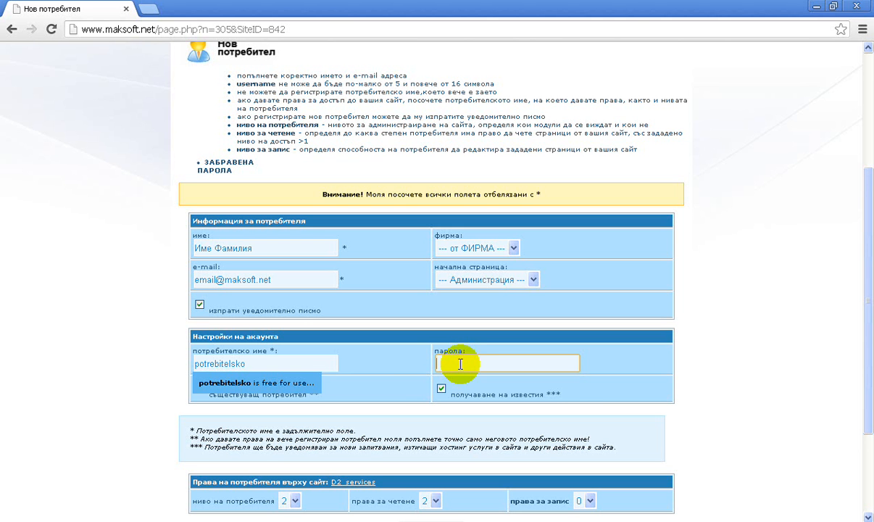
type("••••••••")
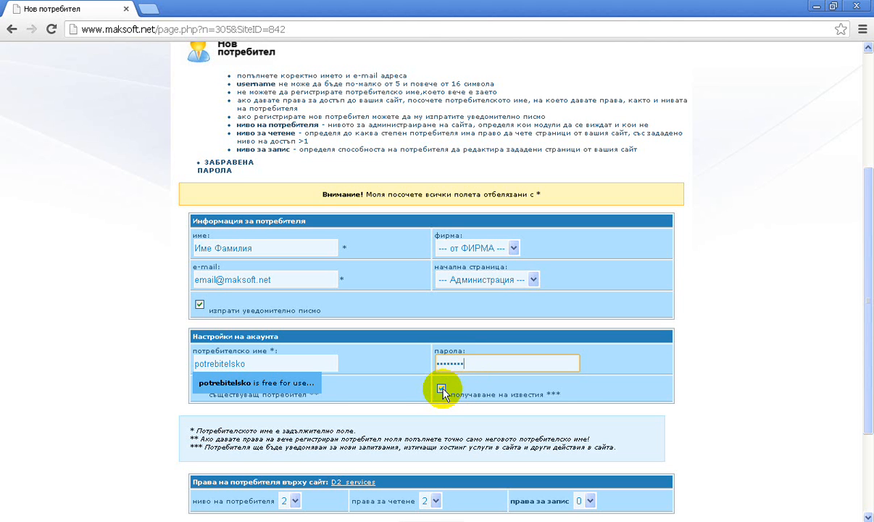
left_click(443, 391)
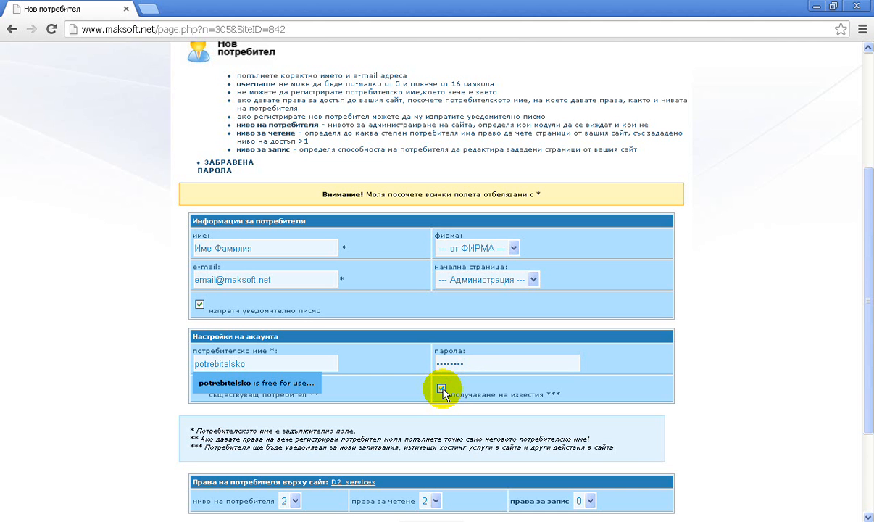
left_click(444, 392)
Check the user level and reading rights options for D2_services, and set the new user's writing rights to 2.
scroll(443, 395, "down", 2)
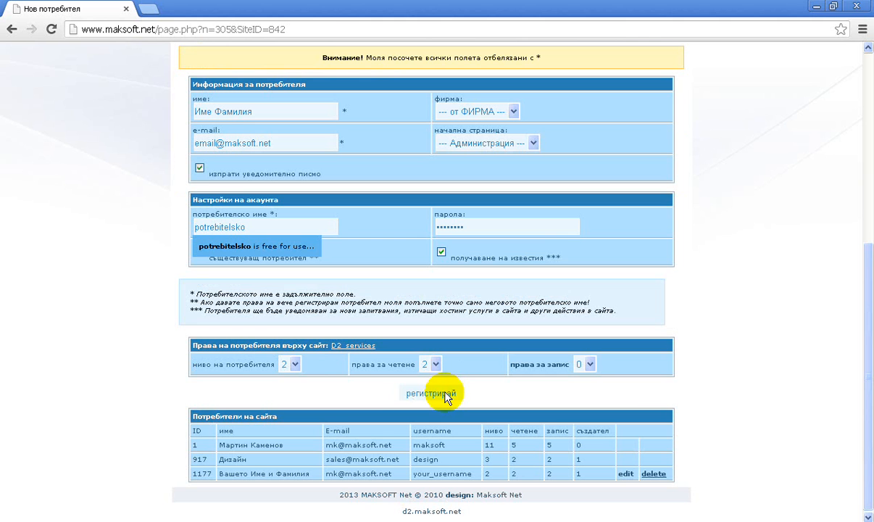
left_click(293, 364)
left_click(293, 366)
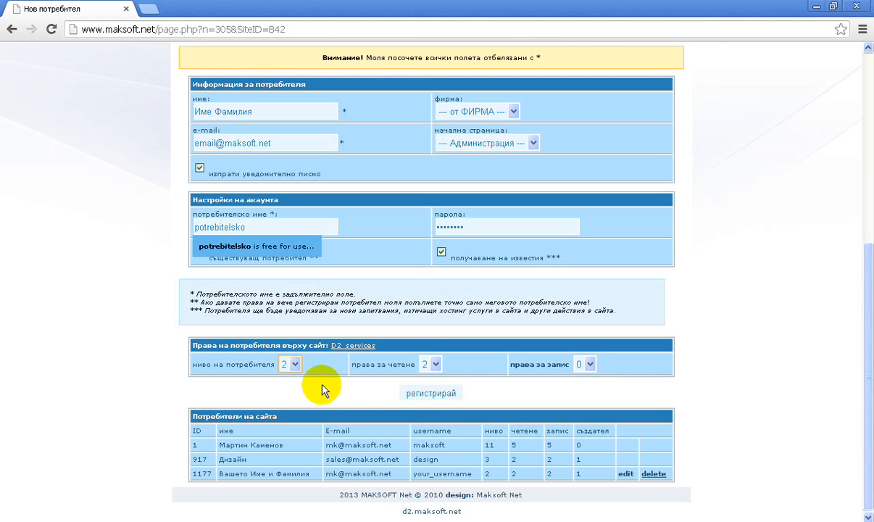
left_click(435, 367)
left_click(437, 366)
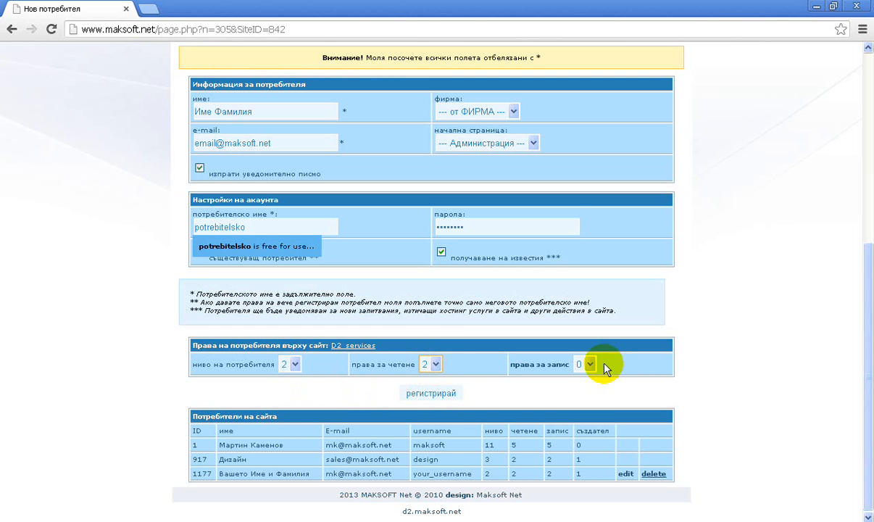
left_click(434, 367)
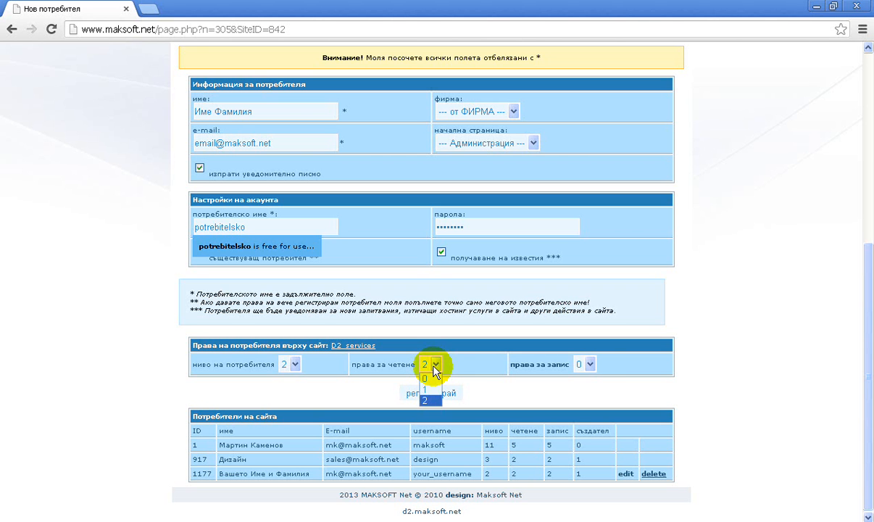
left_click(434, 366)
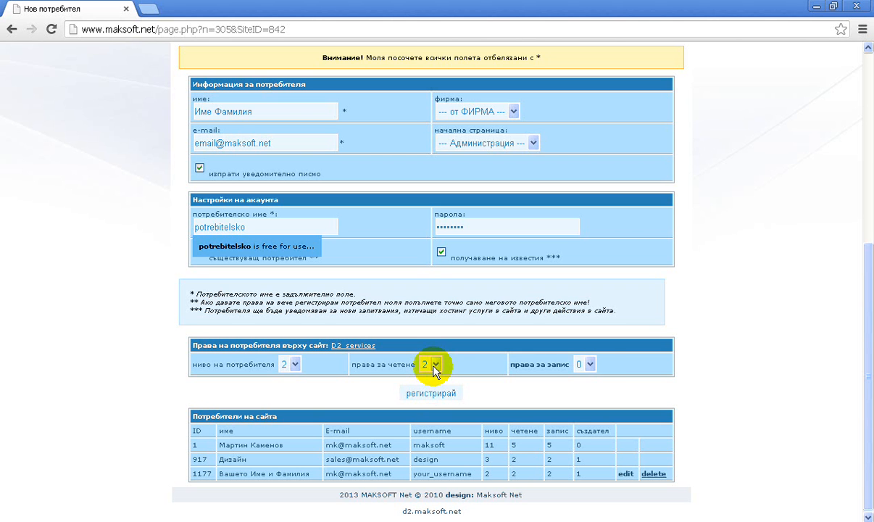
left_click(591, 364)
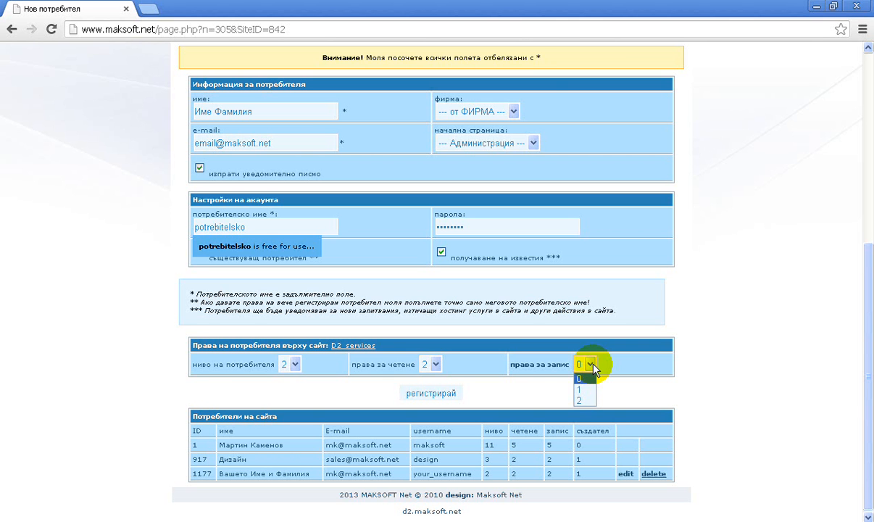
left_click(585, 400)
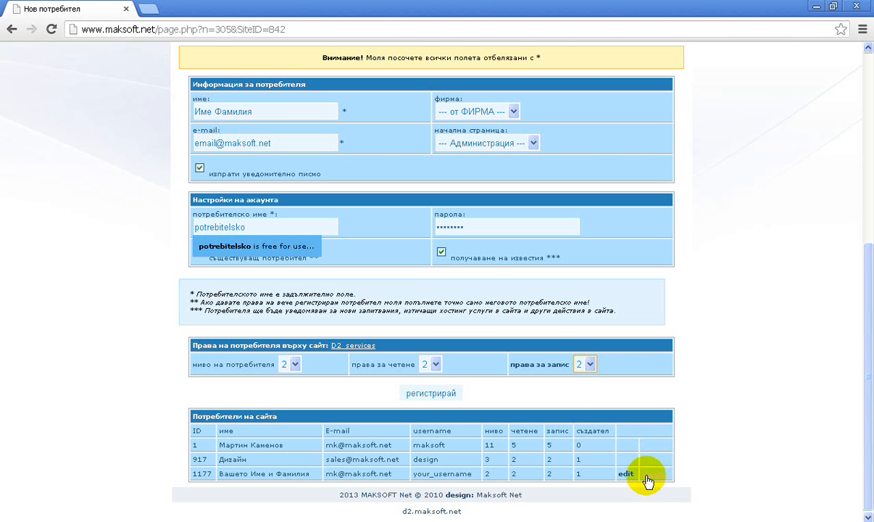
left_click(646, 480)
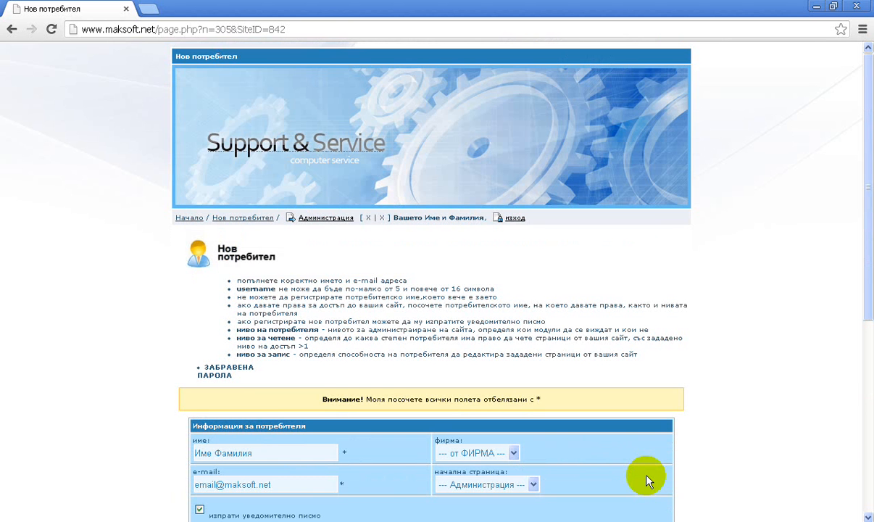
Return to the site administration page and switch the active site from D2_services to the testAuto site.
left_click(321, 220)
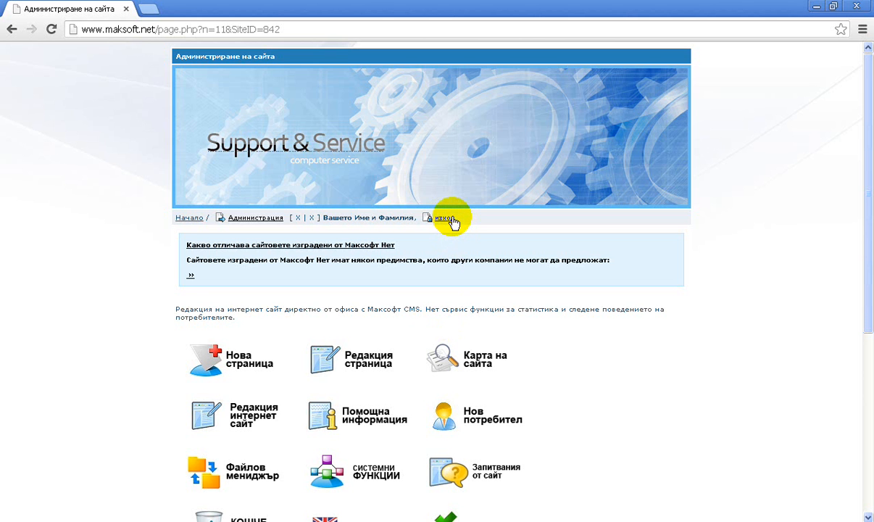
scroll(449, 221, "down", 4)
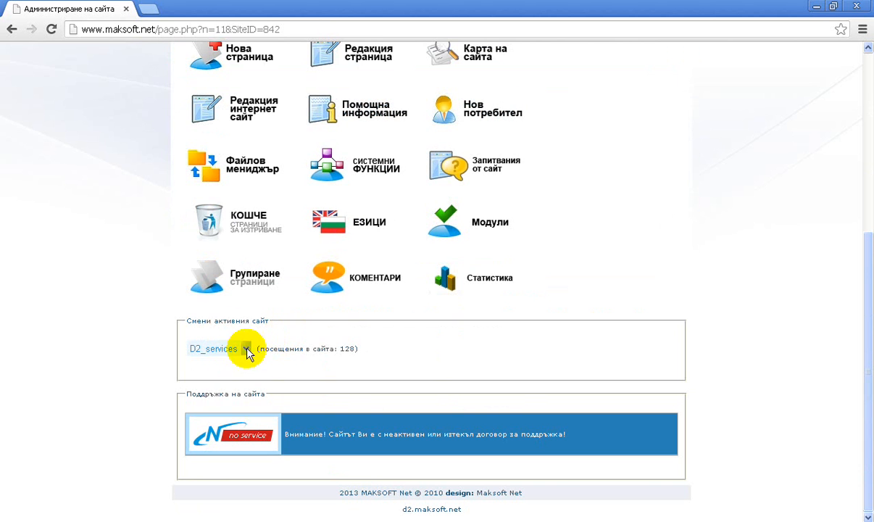
left_click(227, 350)
left_click(223, 382)
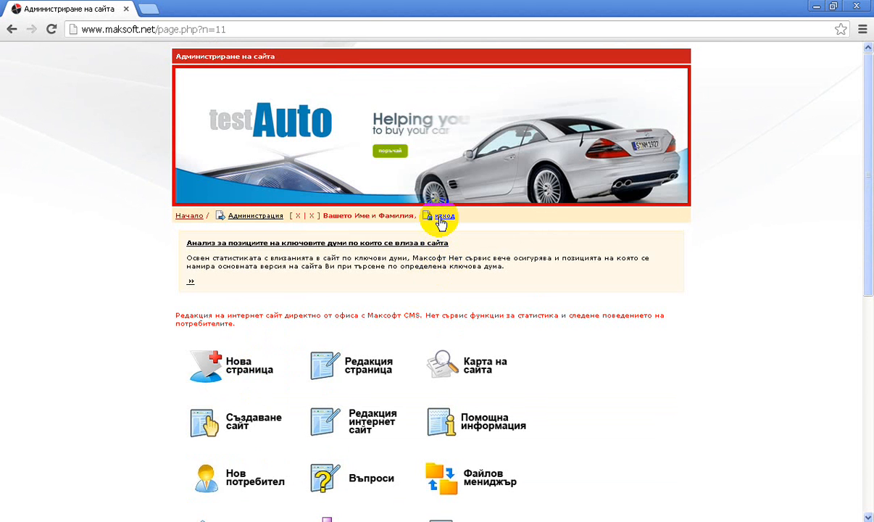
Log out of the administration and open the site d1.maksoft.net.
left_click(439, 217)
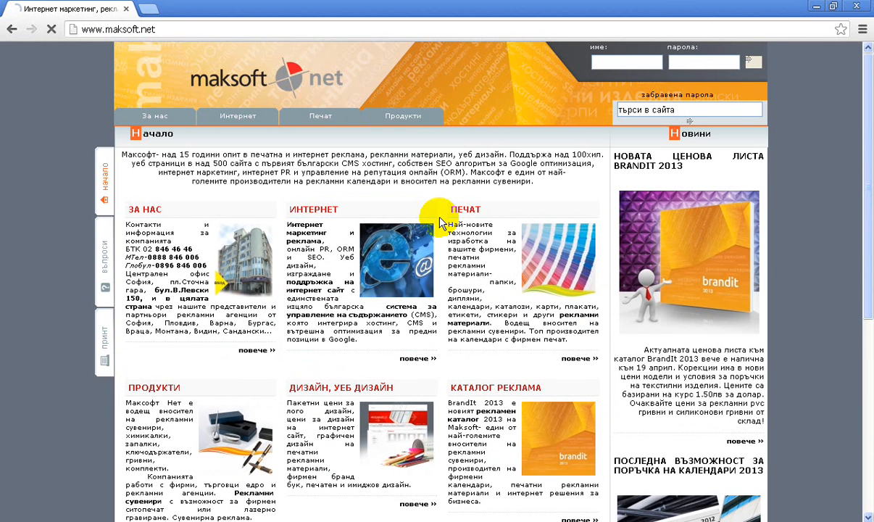
left_click(184, 23)
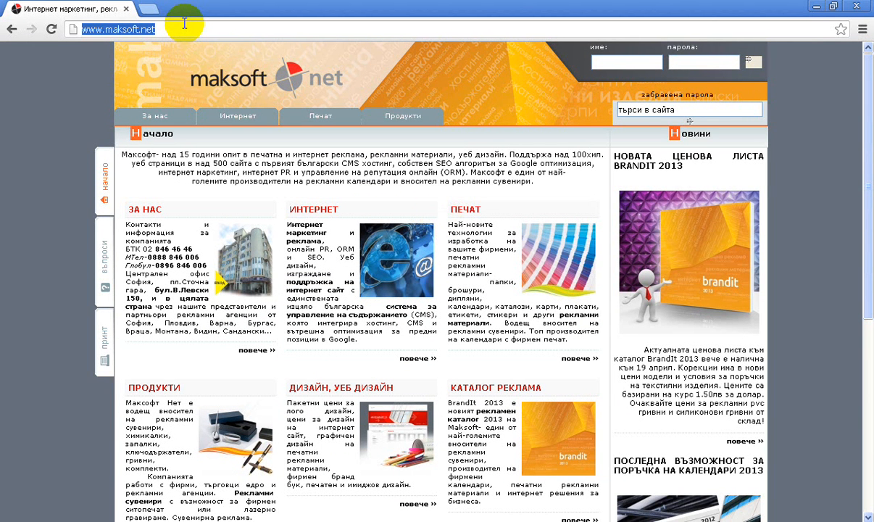
type("d1.")
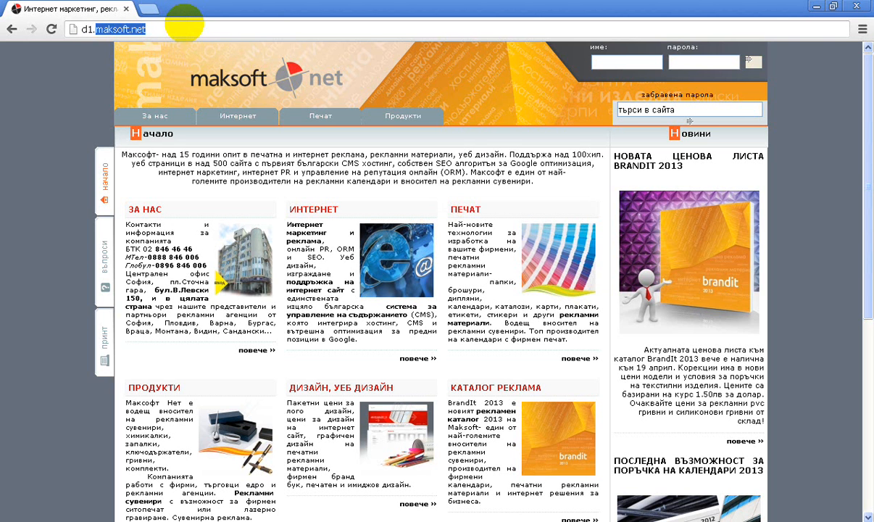
type("maksoft.net")
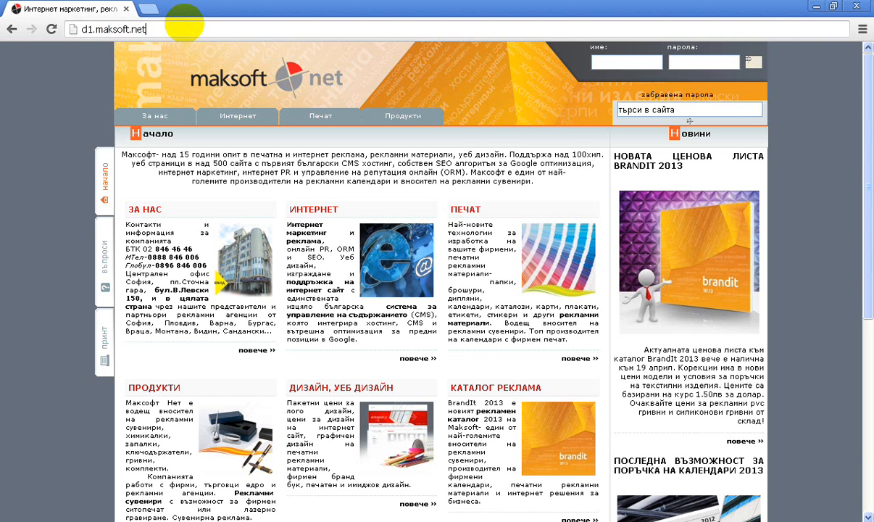
key("Return")
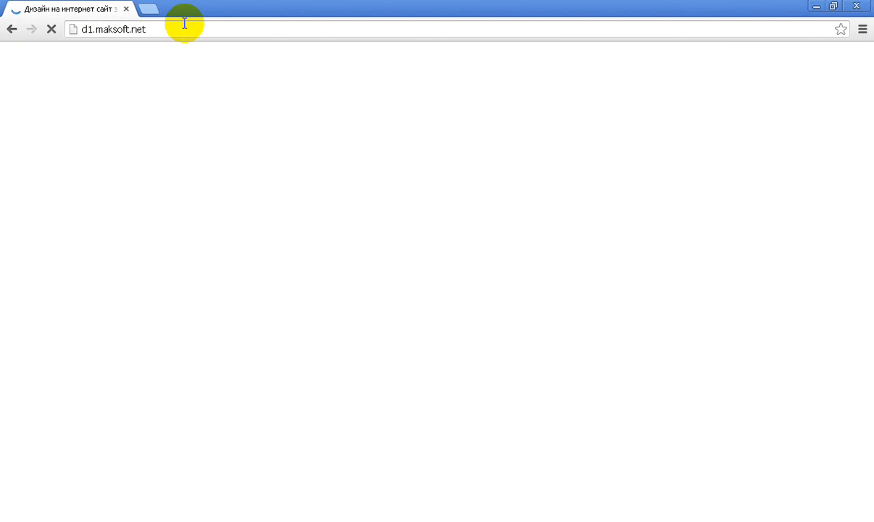